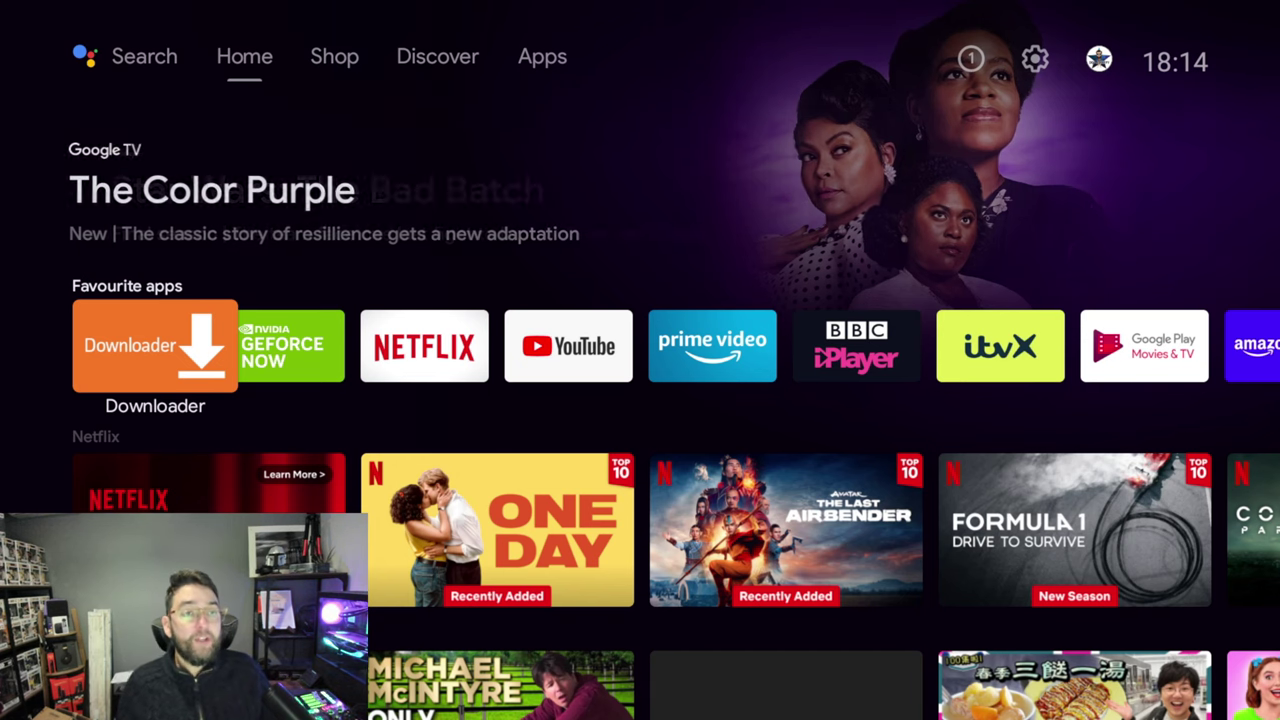
Step: Open the Google Play Store from the Apps section and go to its search page
key("Up")
key("Up")
key("Right")
key("Right")
key("Right")
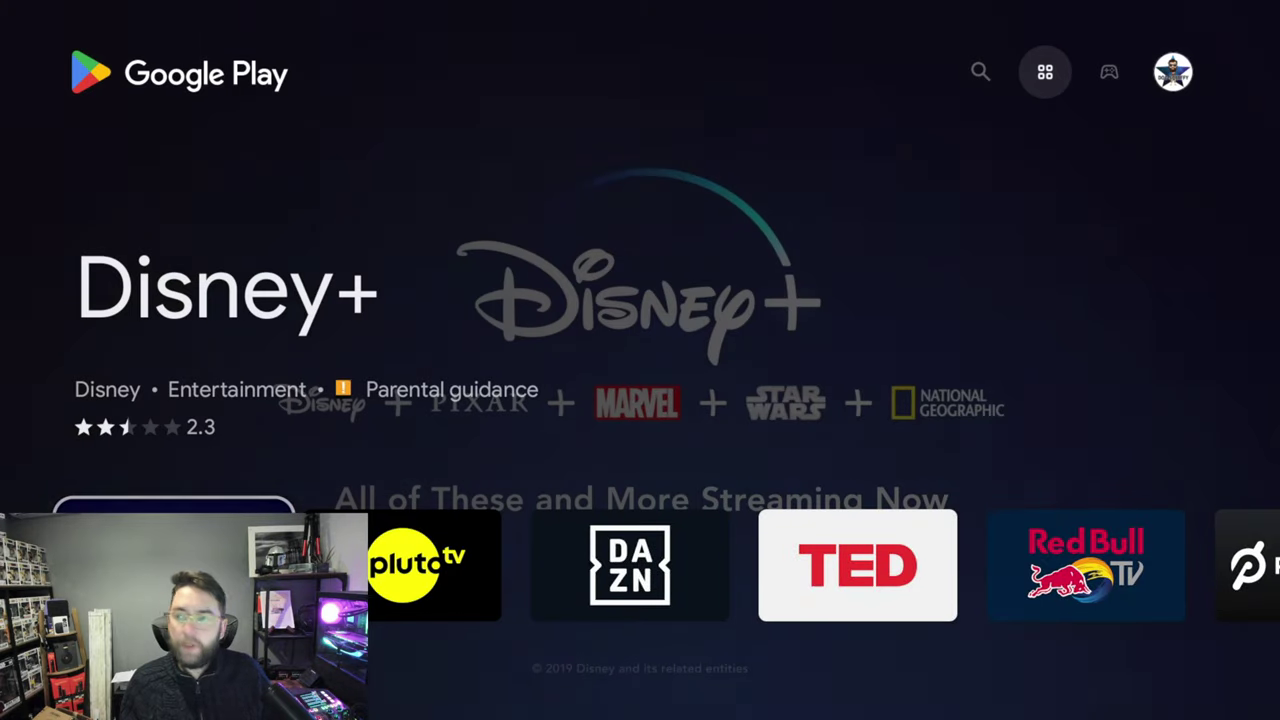
key("Up")
key("Left")
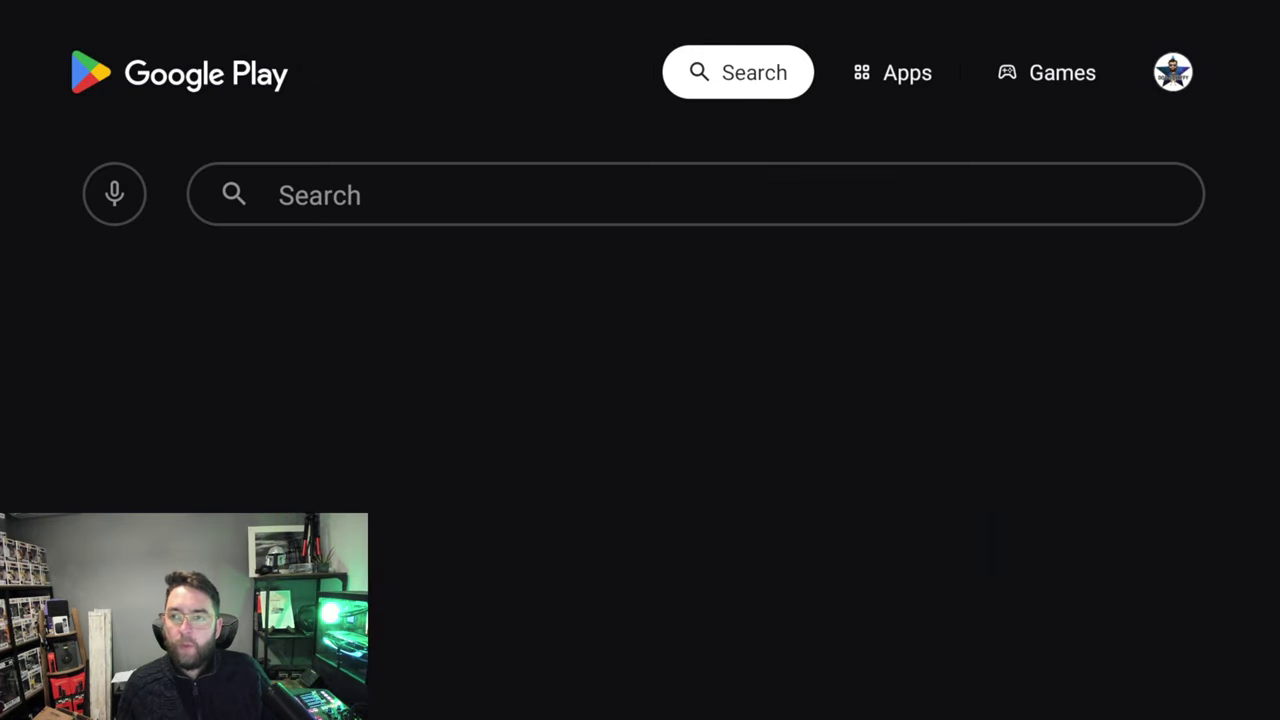
key("Down")
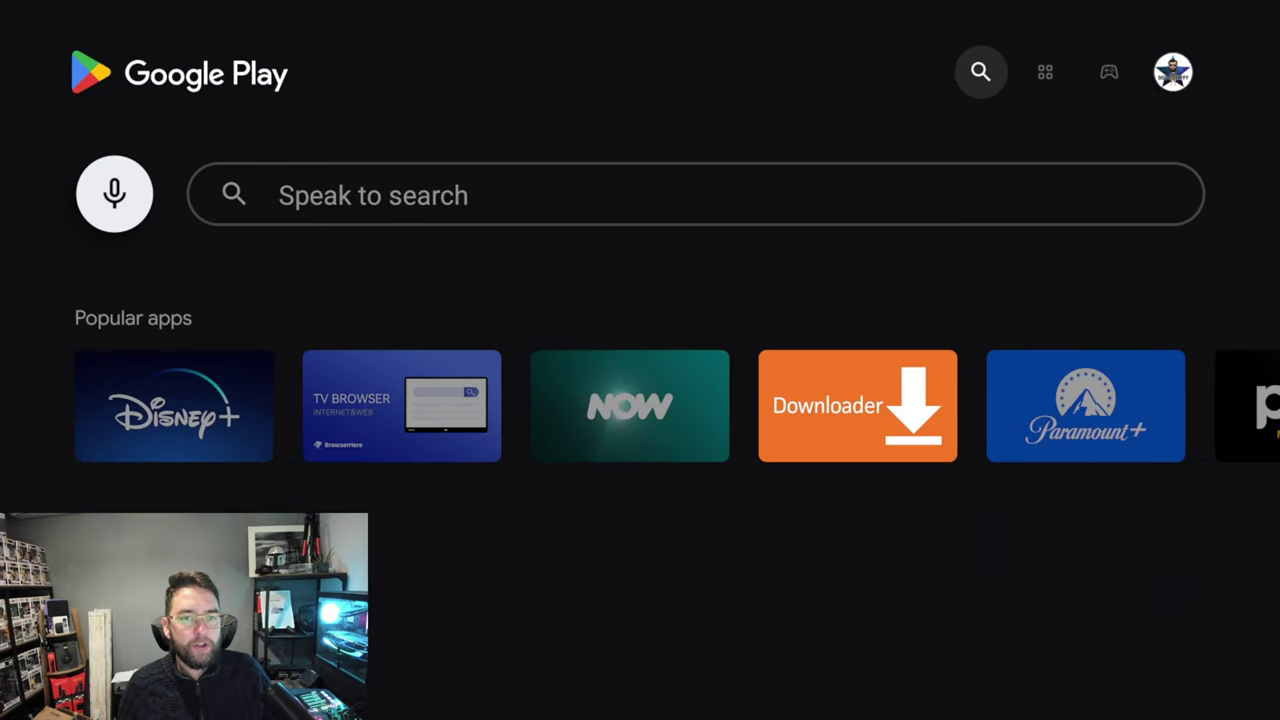
Step: Enter "qdownl" as the Google Play search term
key("Right")
key("Return")
type("q")
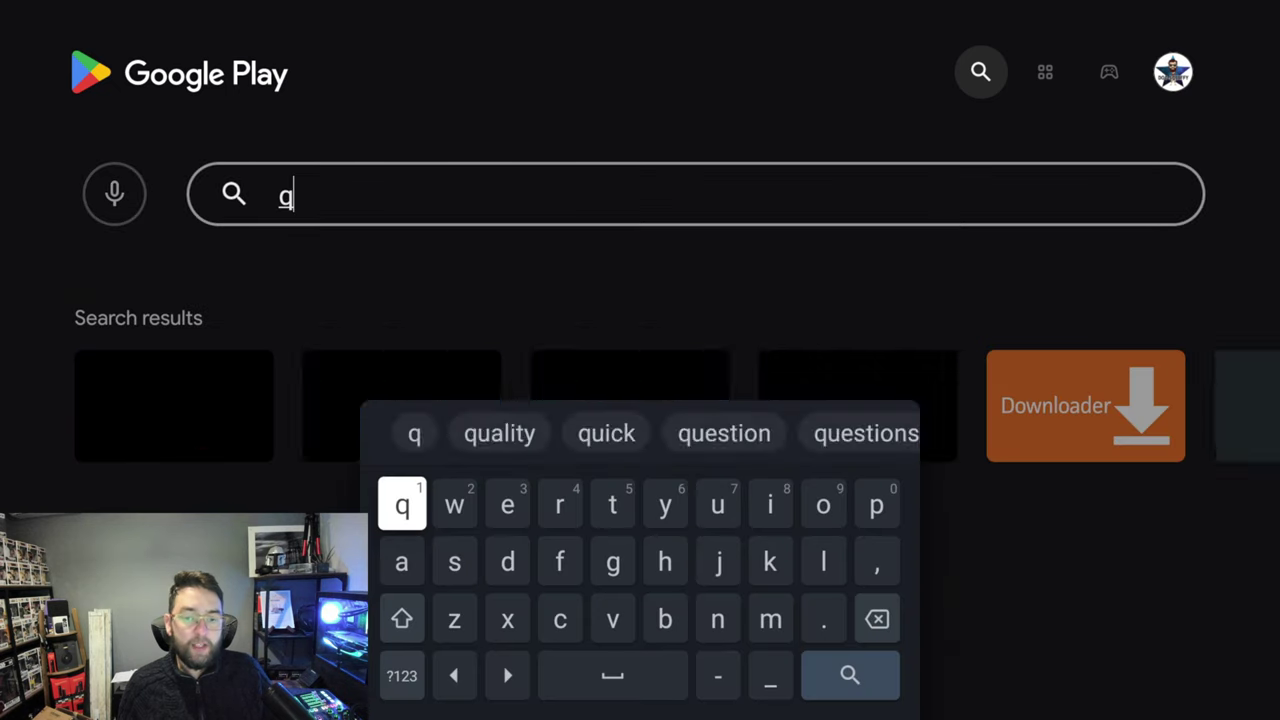
key("Right")
key("Right")
key("Down")
type("d")
key("Right")
key("Right")
key("Right")
key("Right")
key("Right")
key("Right")
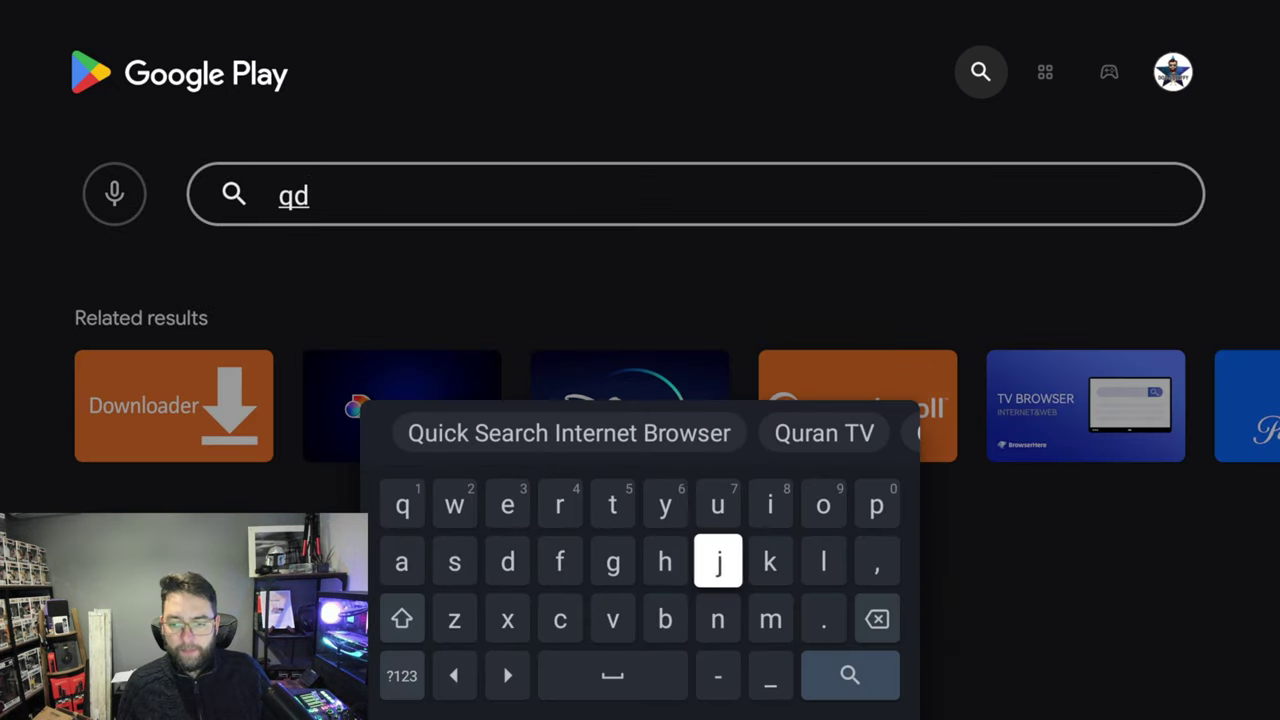
key("Up")
type("o")
key("Left")
key("Left")
key("Left")
key("Left")
key("Left")
key("Left")
key("Left")
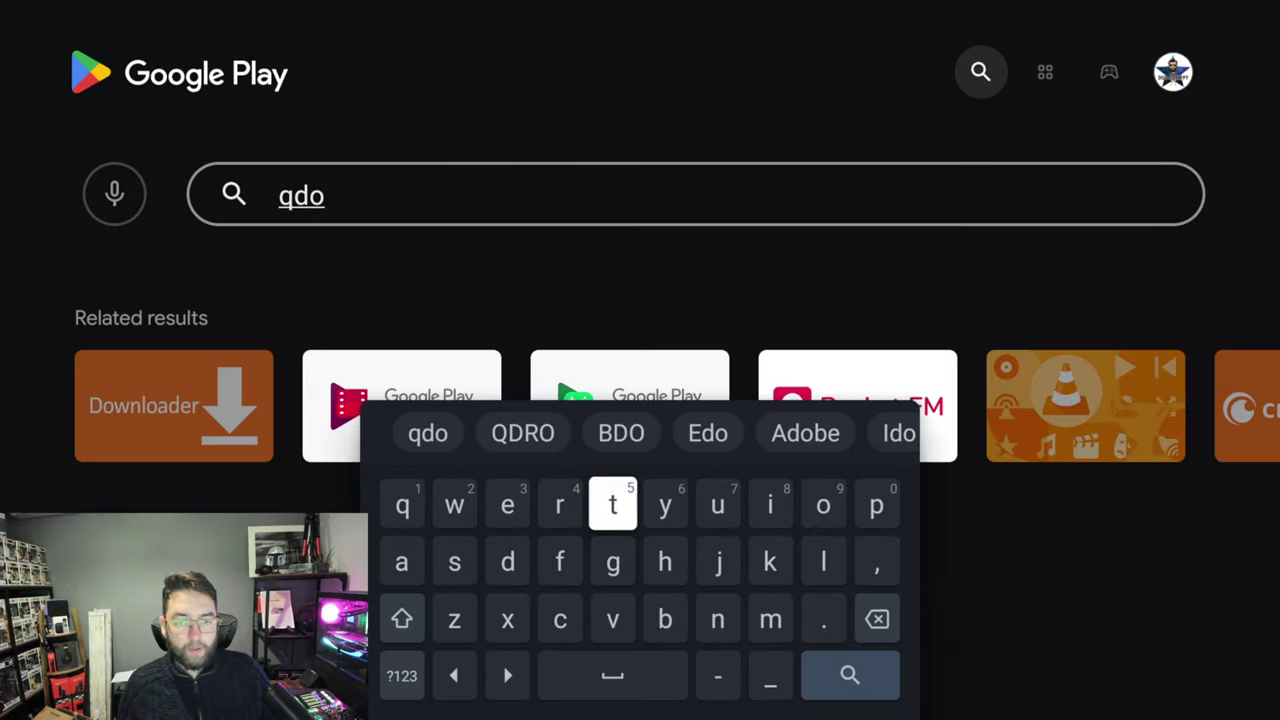
type("w")
key("Down")
key("Down")
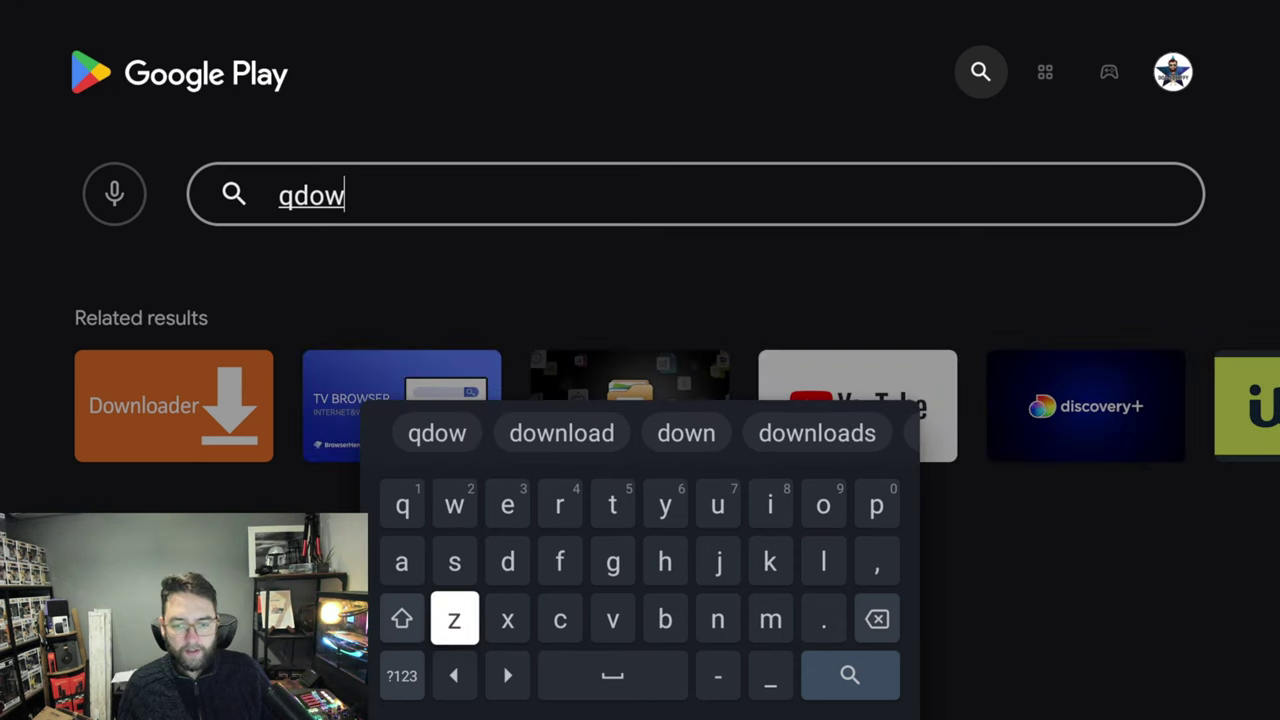
key("Right")
key("Right")
key("Right")
key("Right")
key("Right")
type("n")
key("Up")
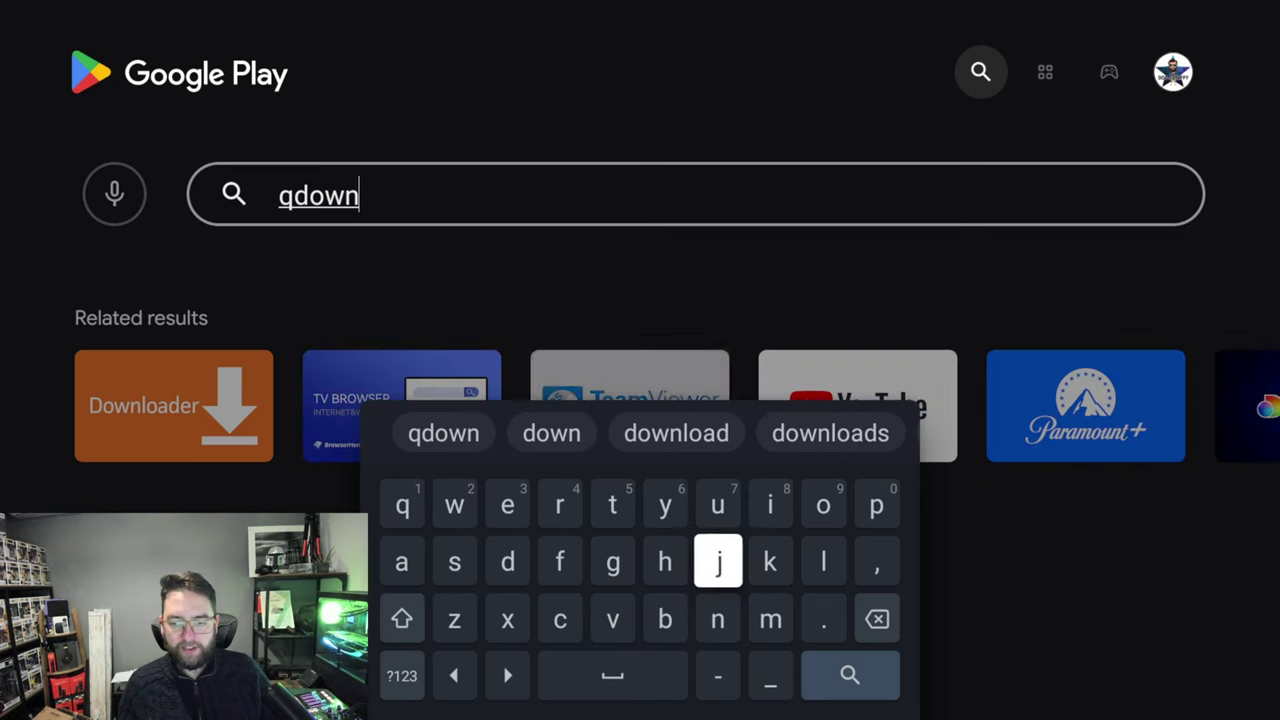
key("Right")
key("Right")
type("l")
Step: Replace the search term with the suggested word "download" to bring up the Downloader by AFTVnews listing
key("Up")
key("Up")
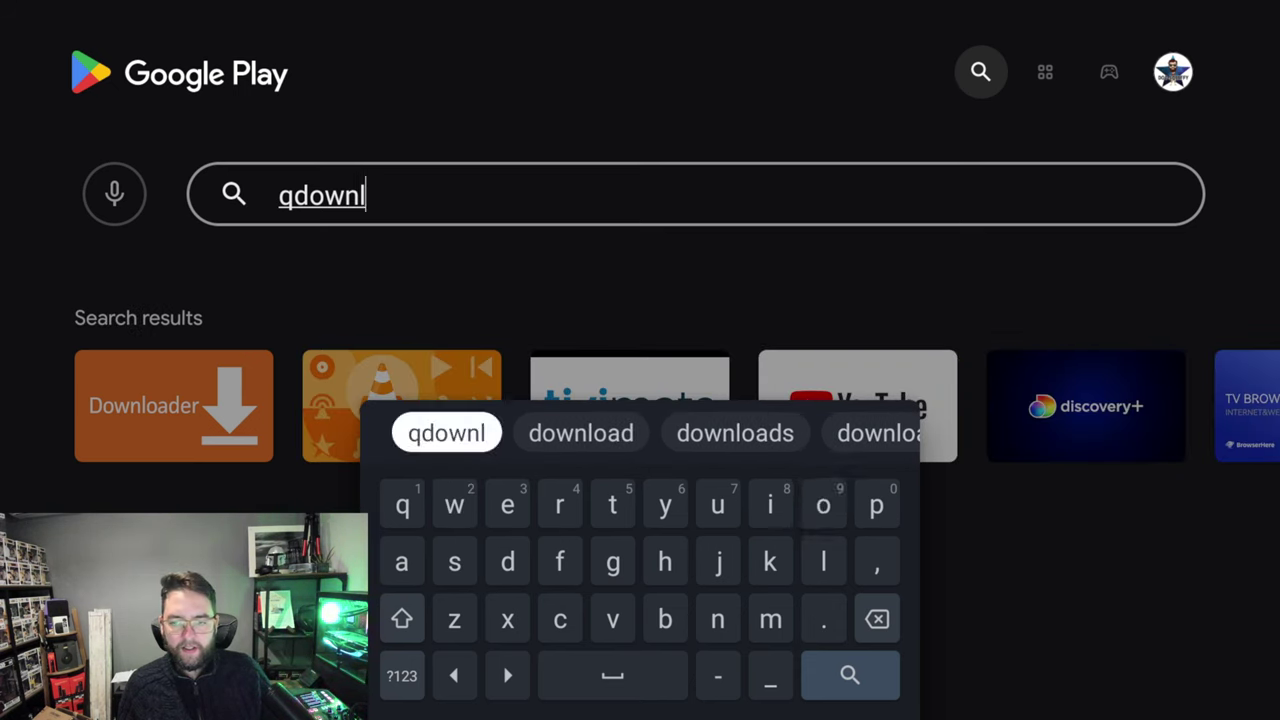
key("Right")
key("Return")
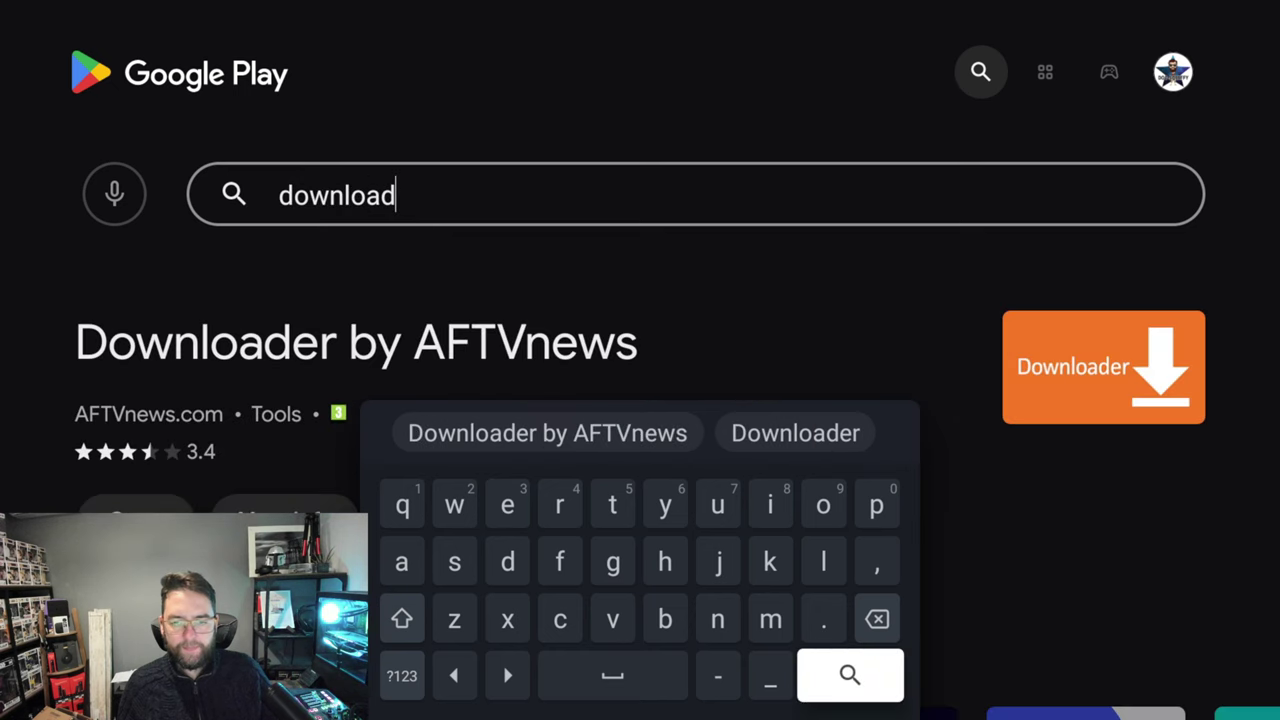
key("Up")
key("Up")
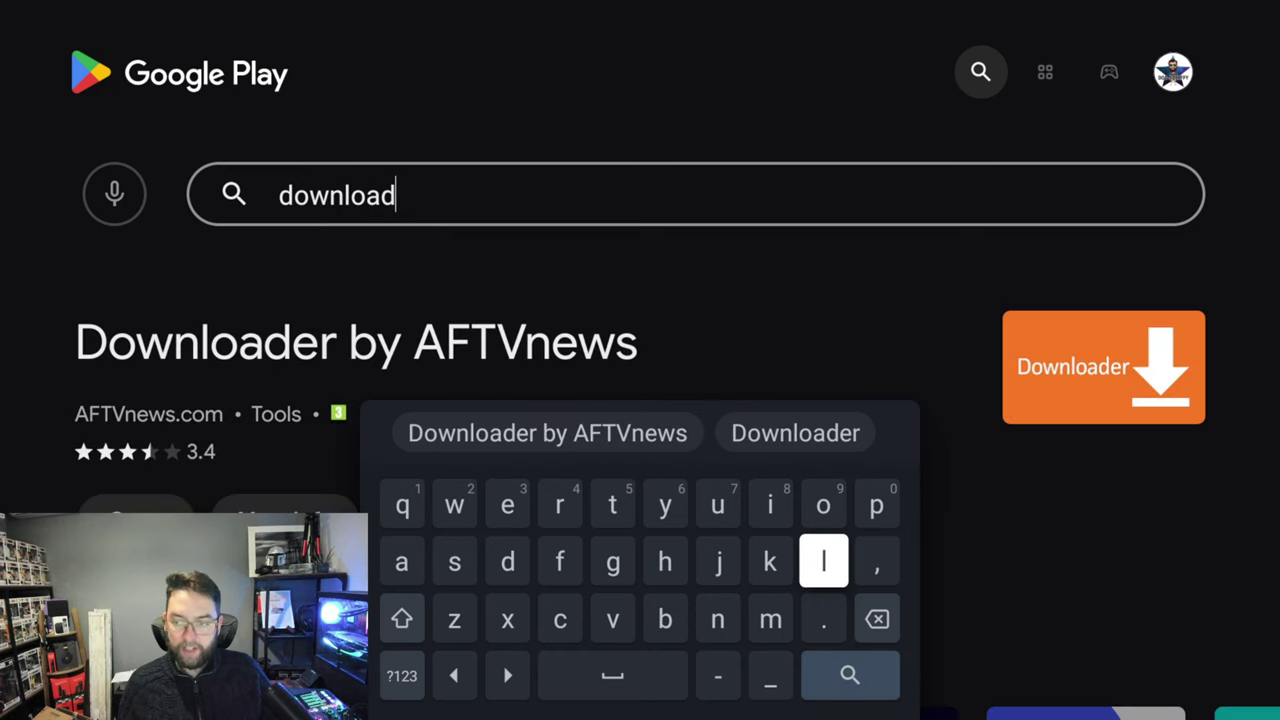
Step: Leave the store search and launch Downloader from the installed apps
key("Escape")
key("Right")
key("Left")
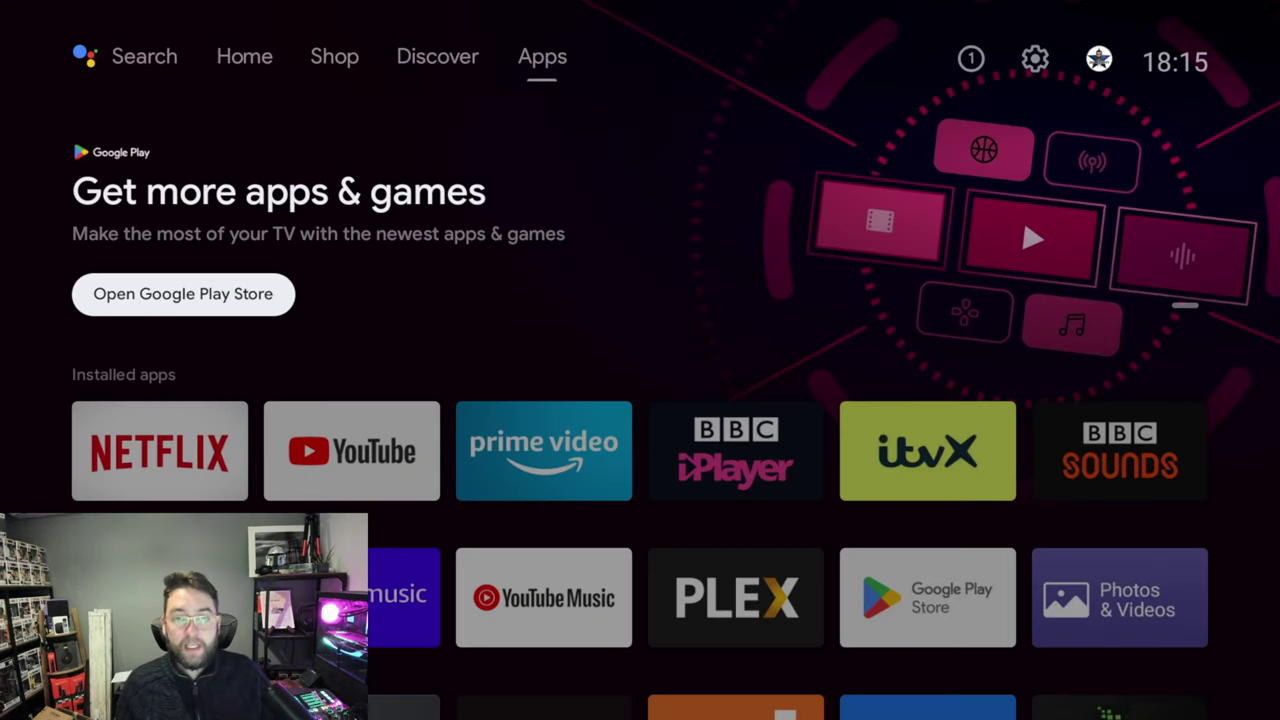
key("Down")
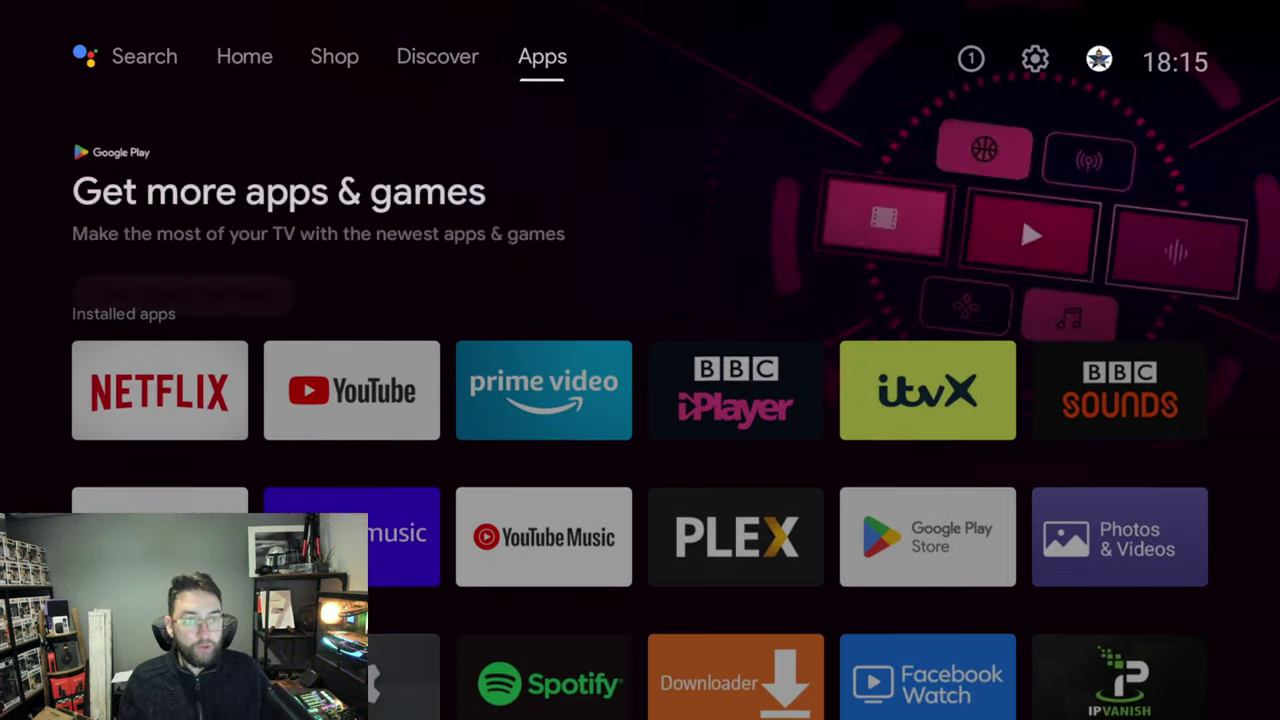
key("Up")
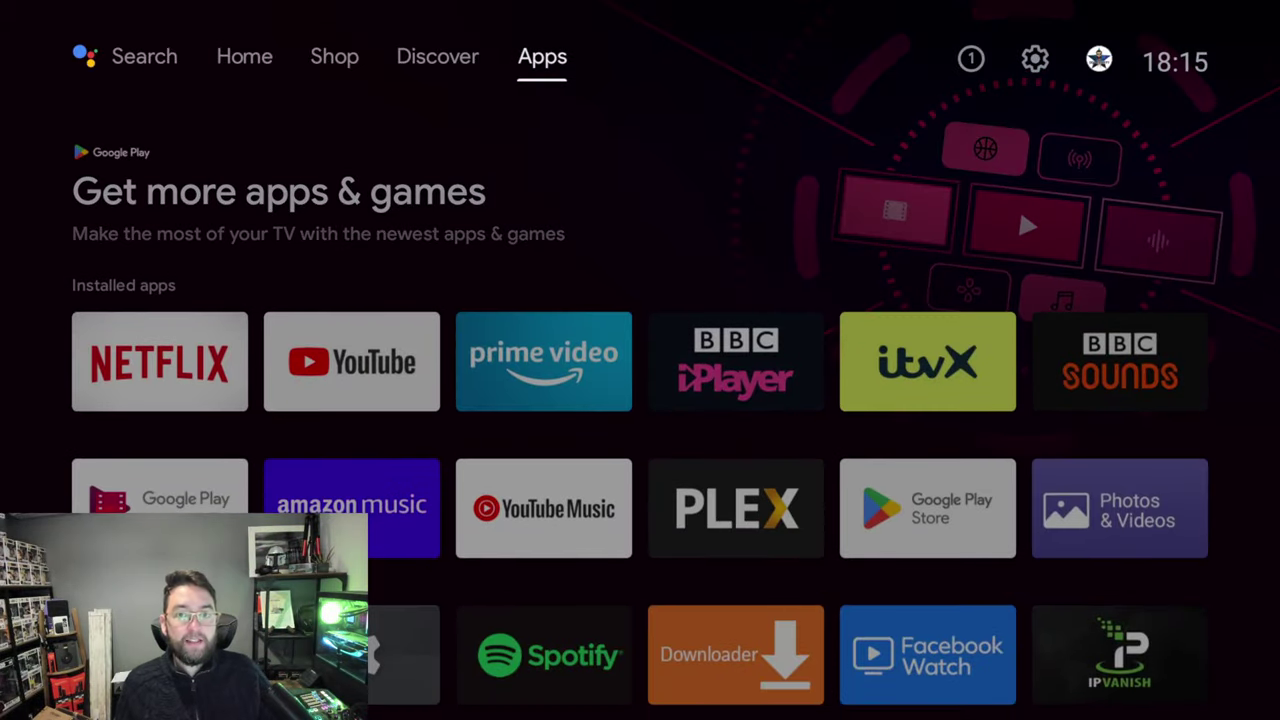
key("Down")
key("Down")
key("Down")
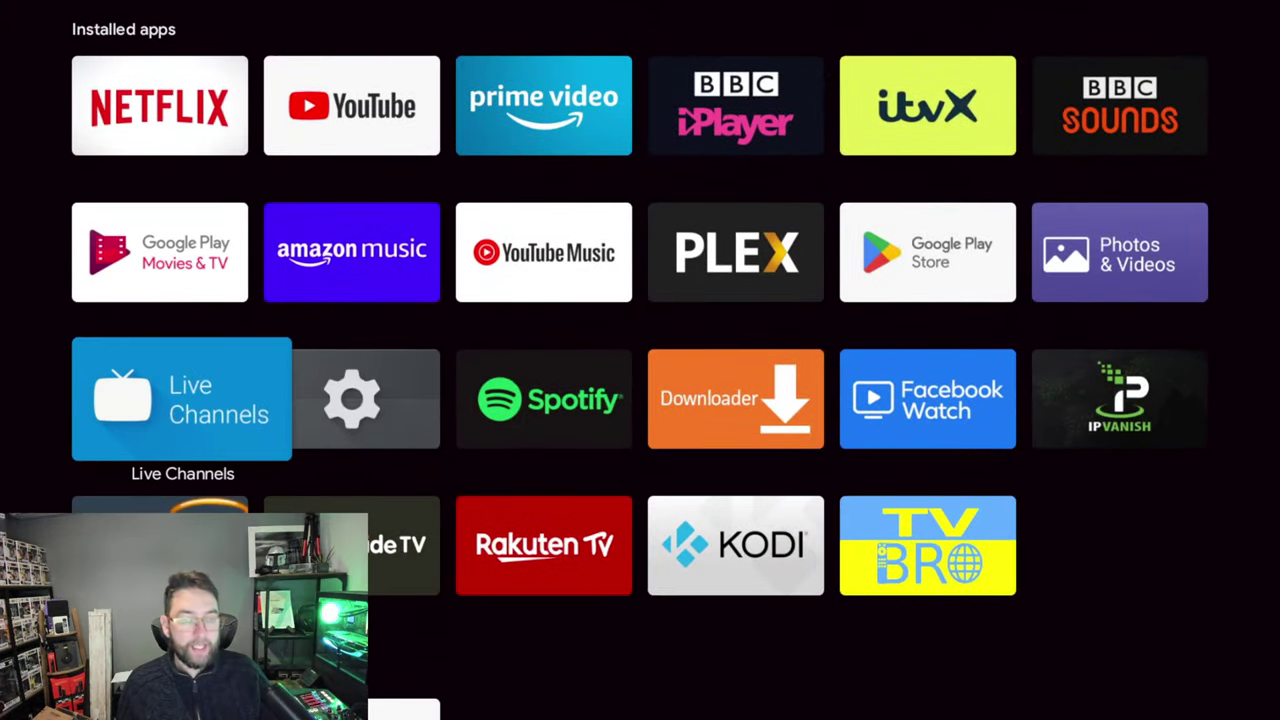
key("Right")
key("Right")
key("Right")
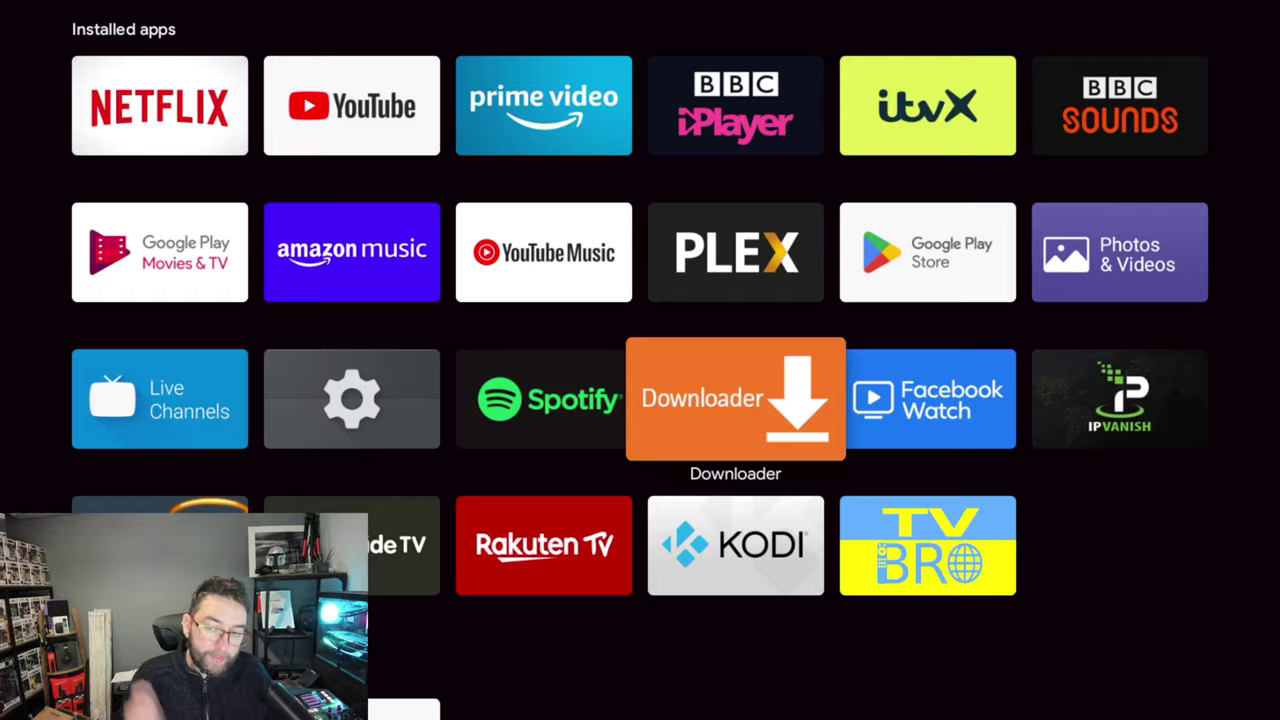
key("Return")
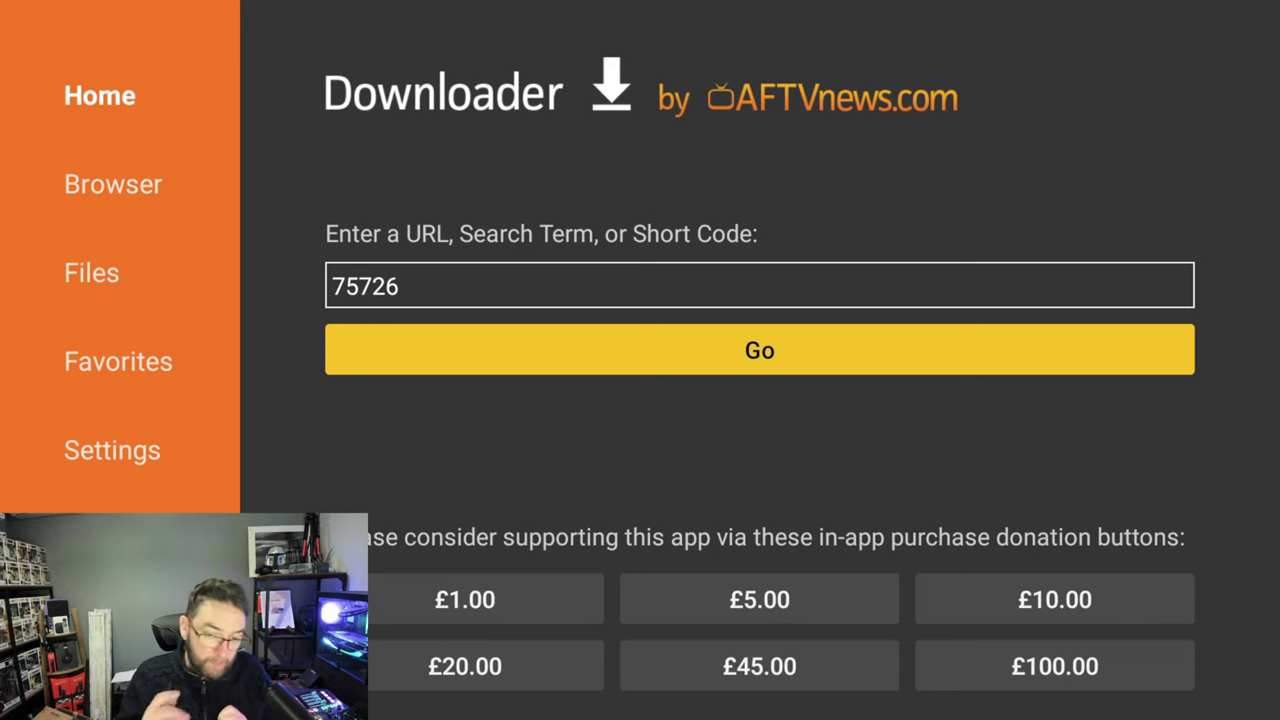
Step: Load the web page behind short code 75726 in Downloader
left_click(760, 285)
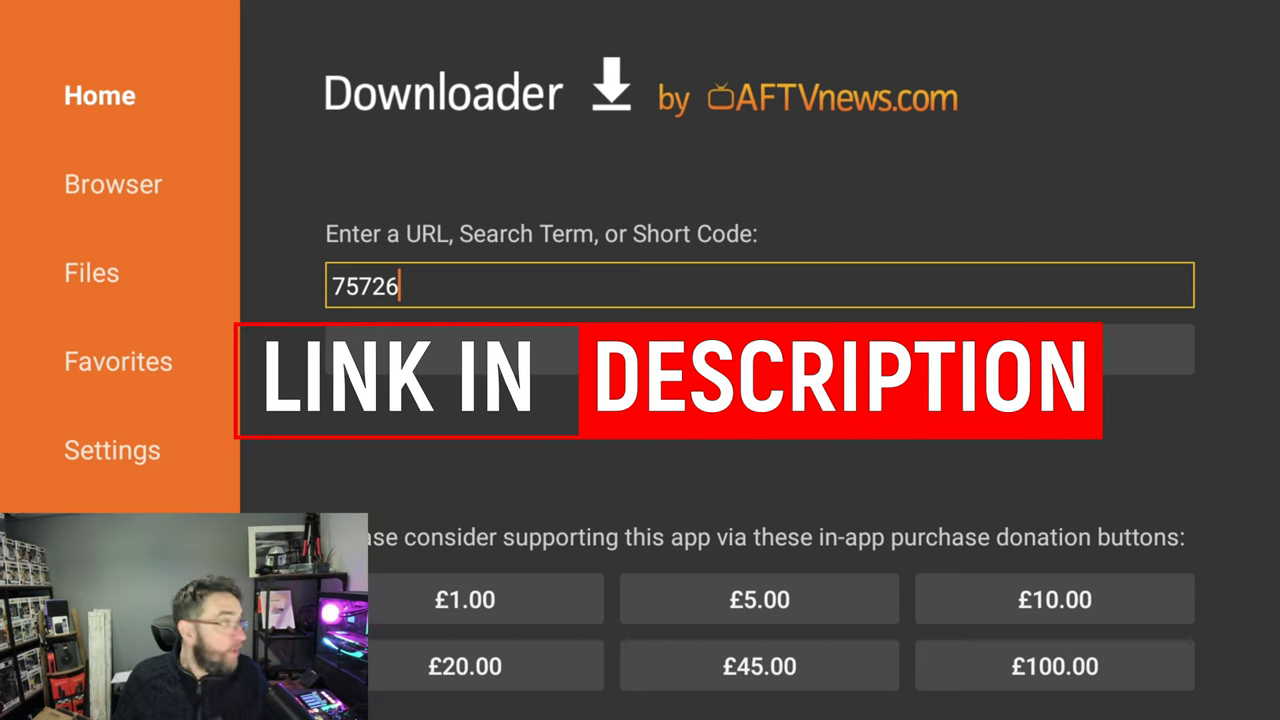
key("Down")
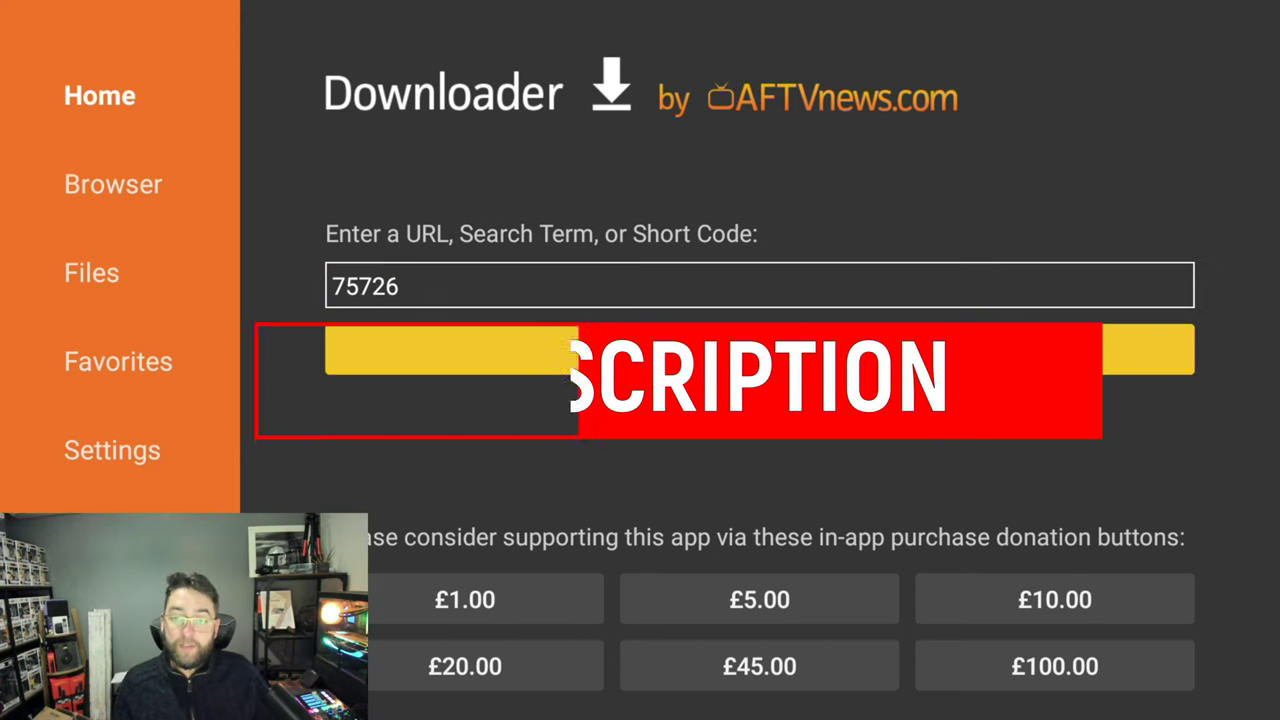
key("Return")
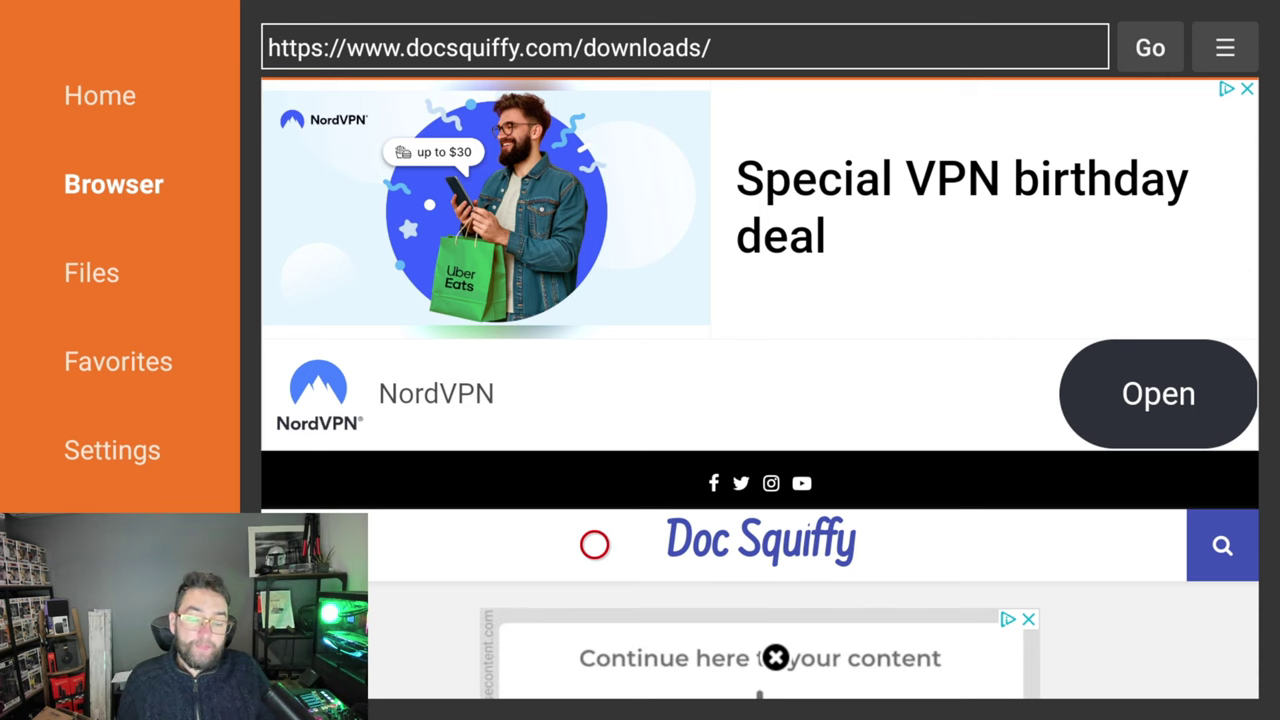
Step: Open the Aptoide TV APK link under App Stores on the downloads page and close the interrupting ad
scroll(594, 666, "down", 6)
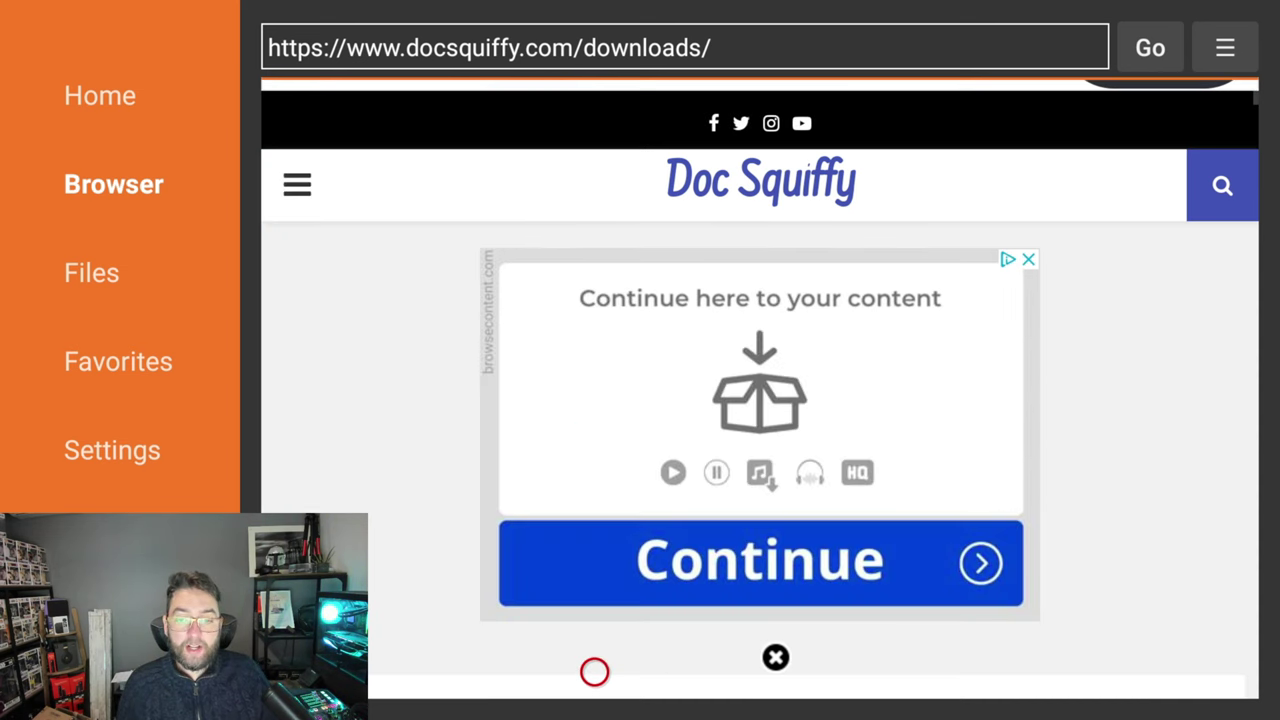
scroll(594, 671, "down", 6)
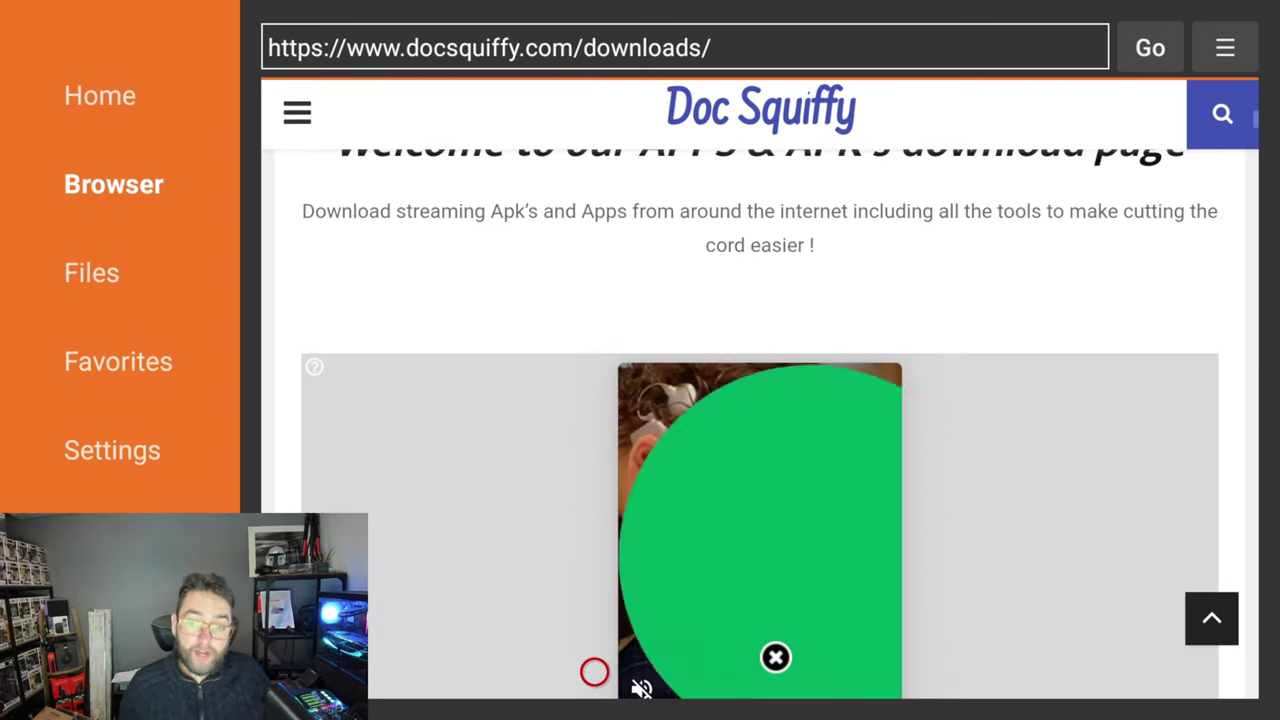
scroll(594, 671, "down", 5)
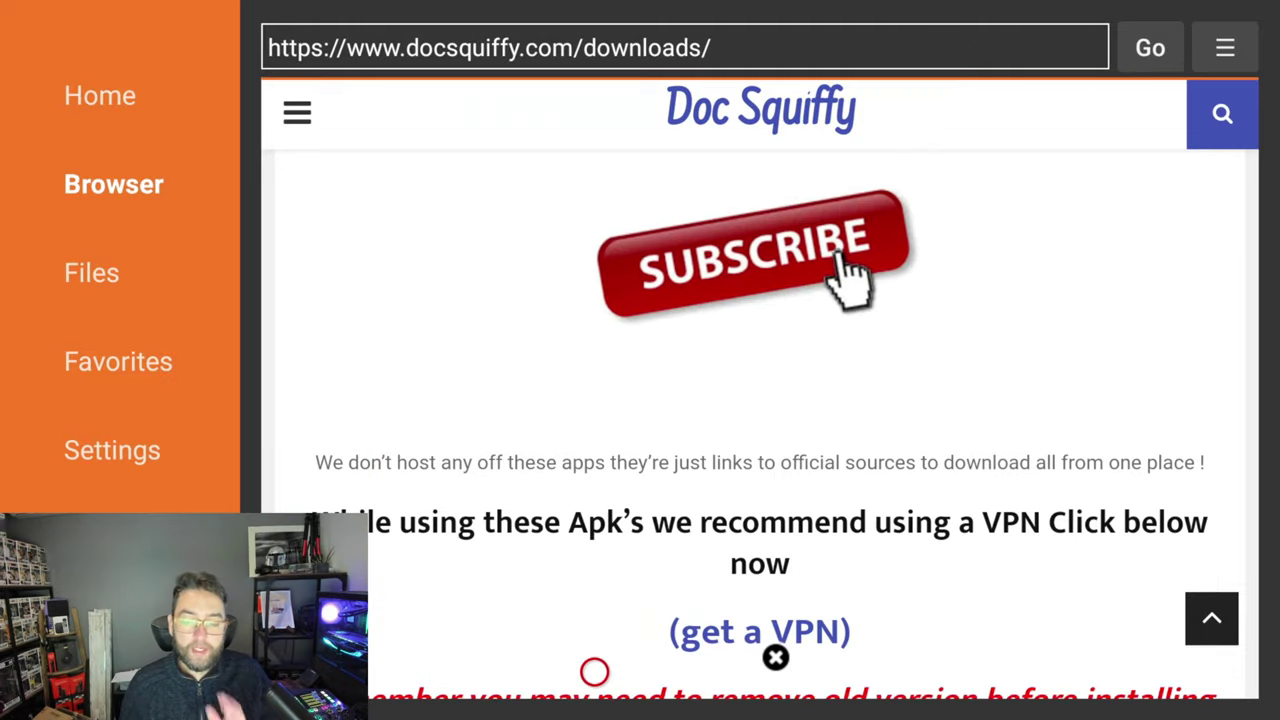
scroll(594, 671, "down", 10)
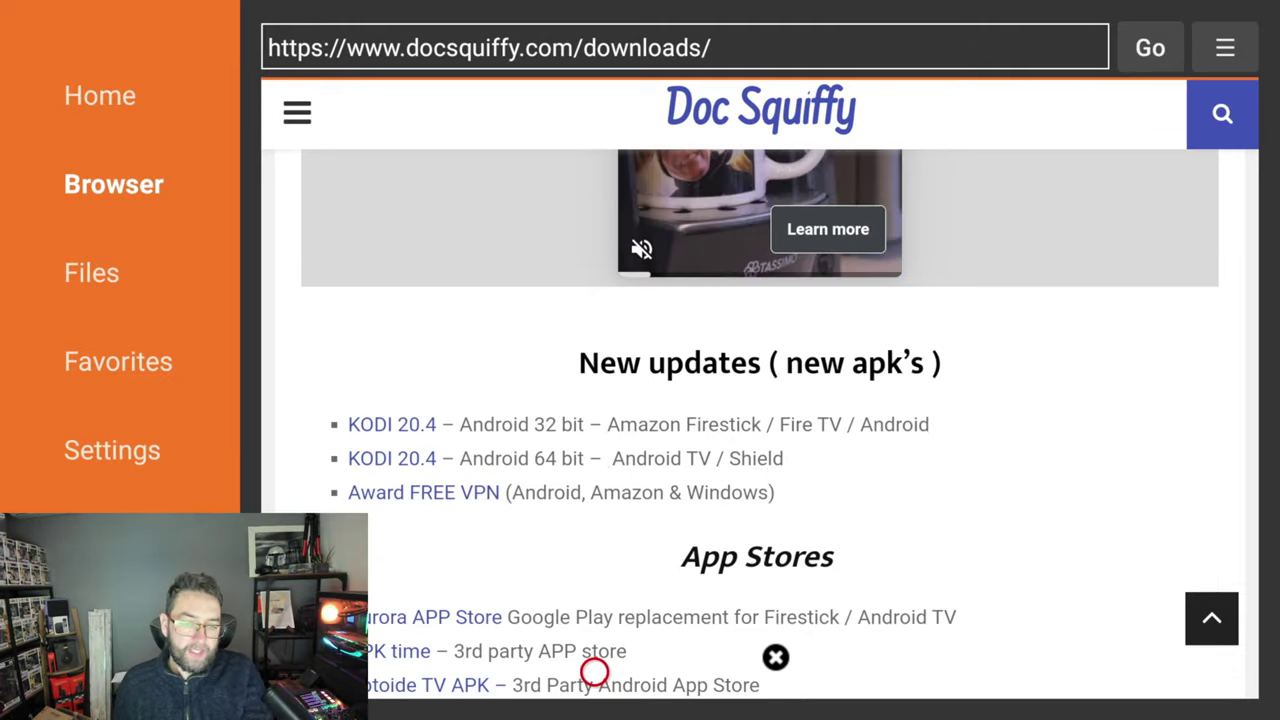
scroll(594, 671, "down", 3)
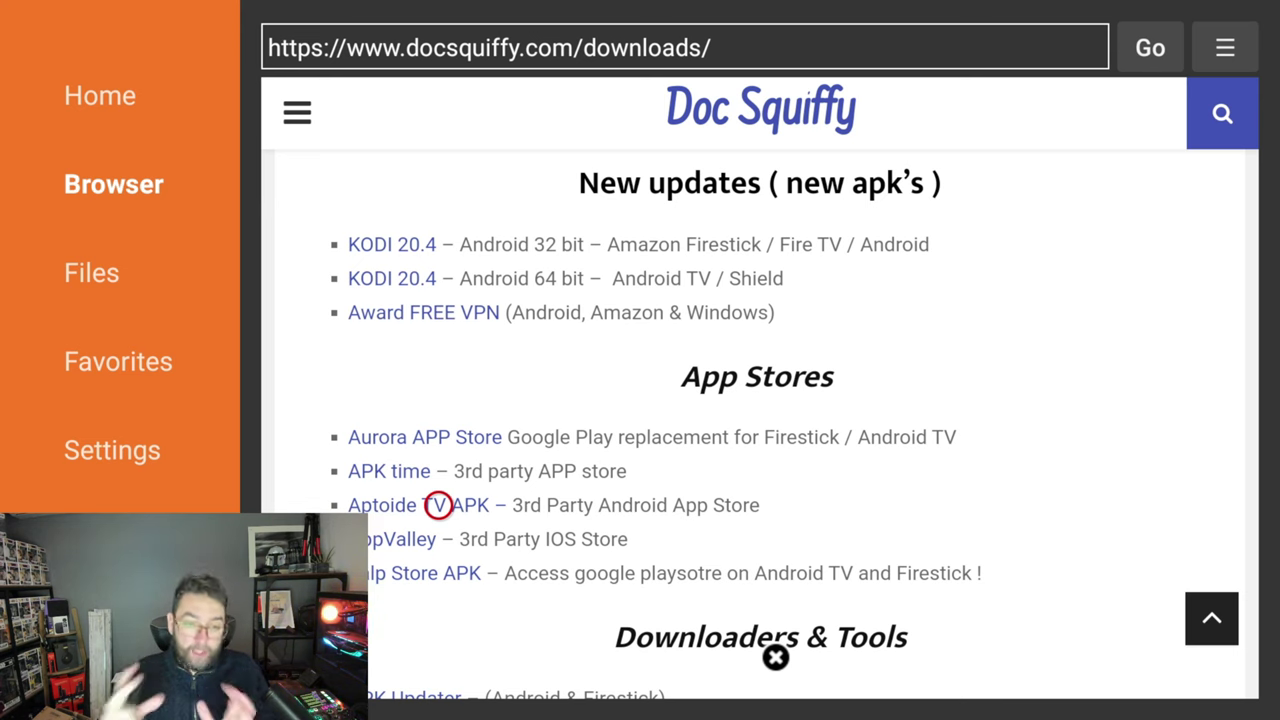
left_click(438, 505)
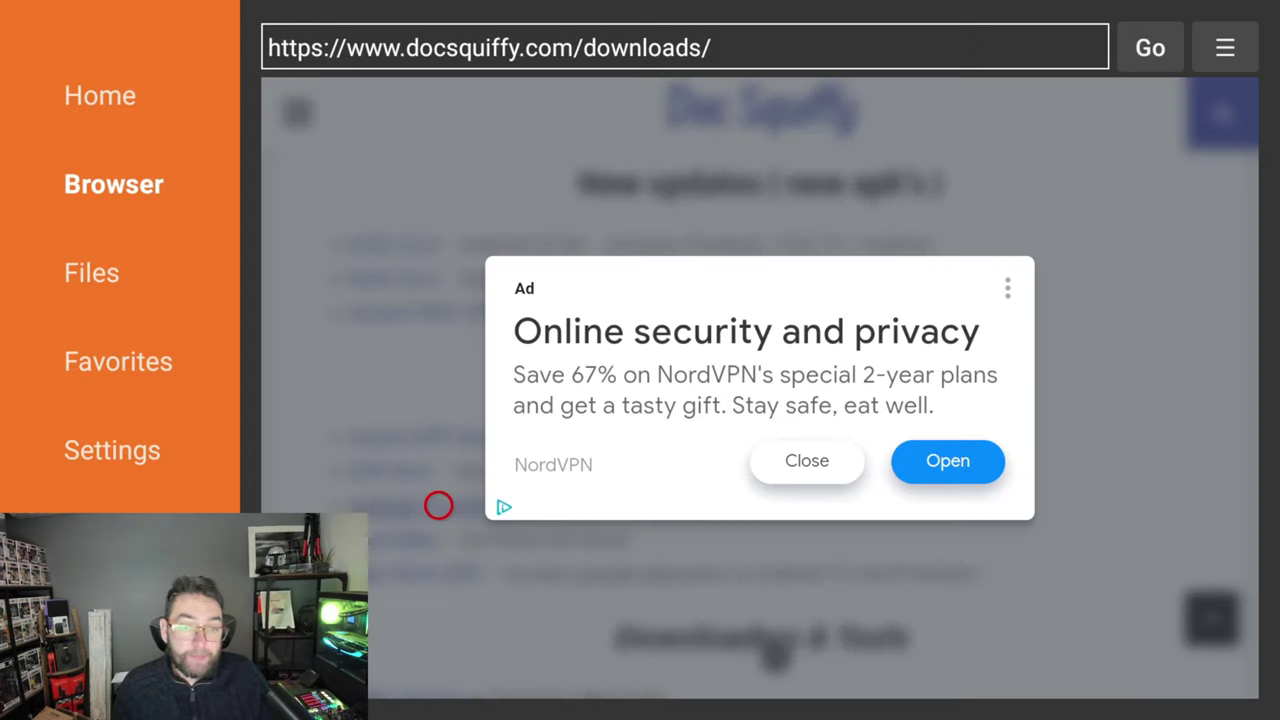
left_click(783, 482)
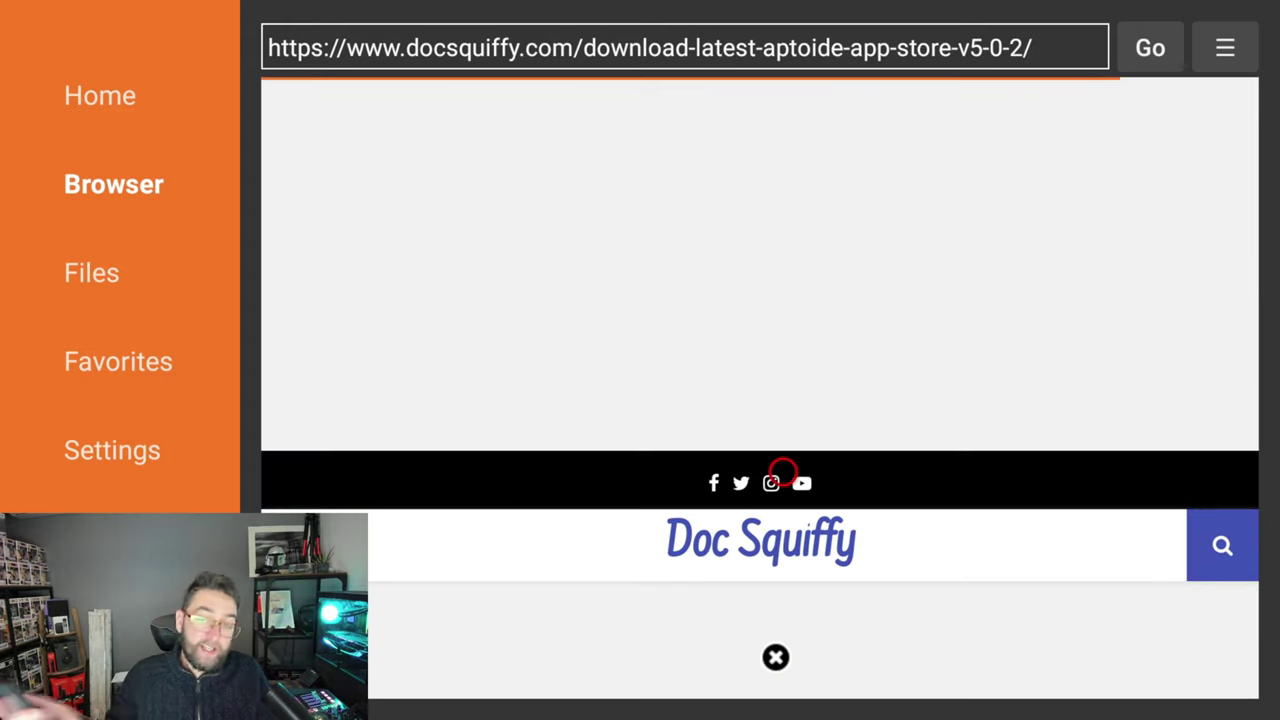
Step: Download the Aptoide TV APK from its page
scroll(776, 660, "down", 10)
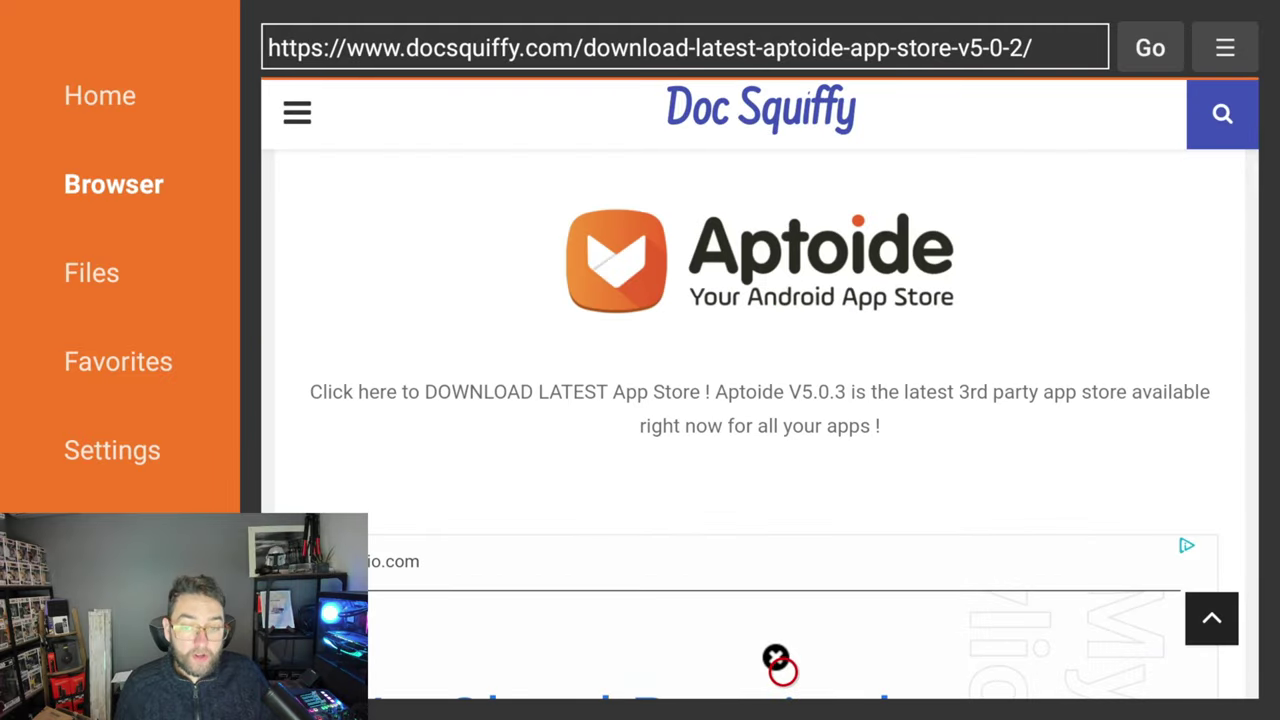
scroll(776, 660, "down", 5)
scroll(776, 660, "down", 4)
left_click(783, 458)
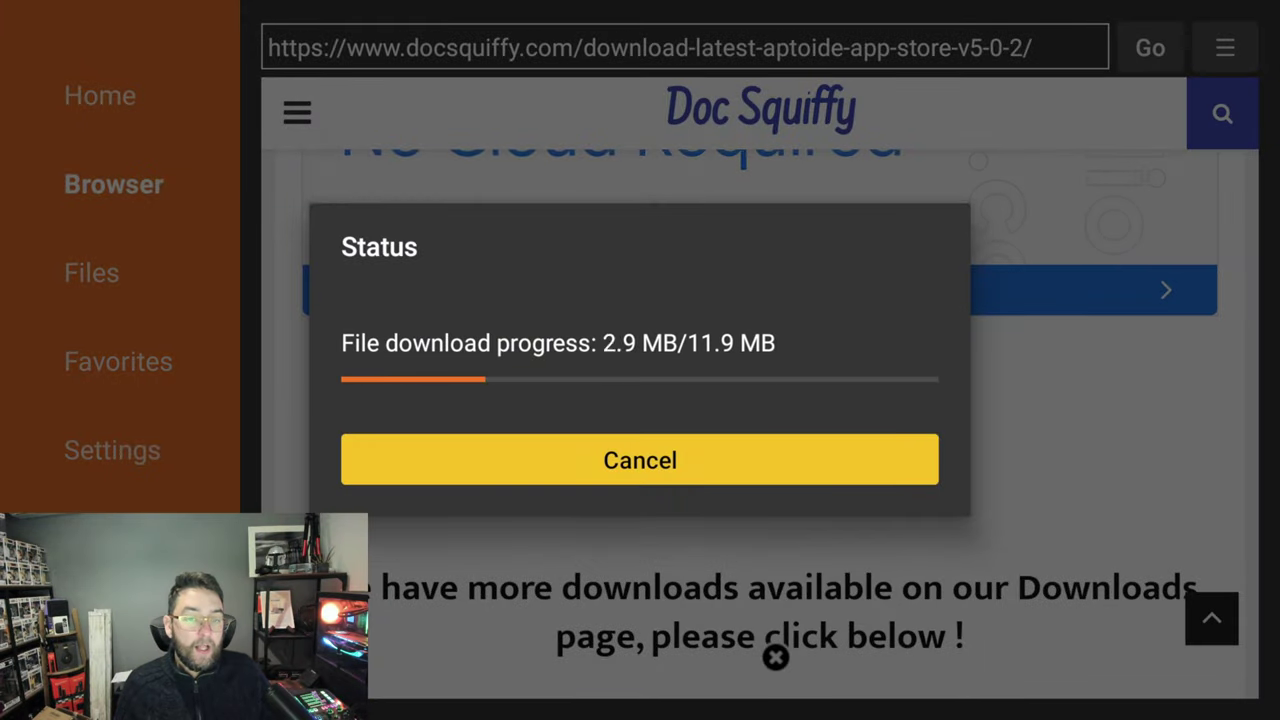
Step: Install the downloaded Aptoide TV update and finish the installer without opening the app
key("Return")
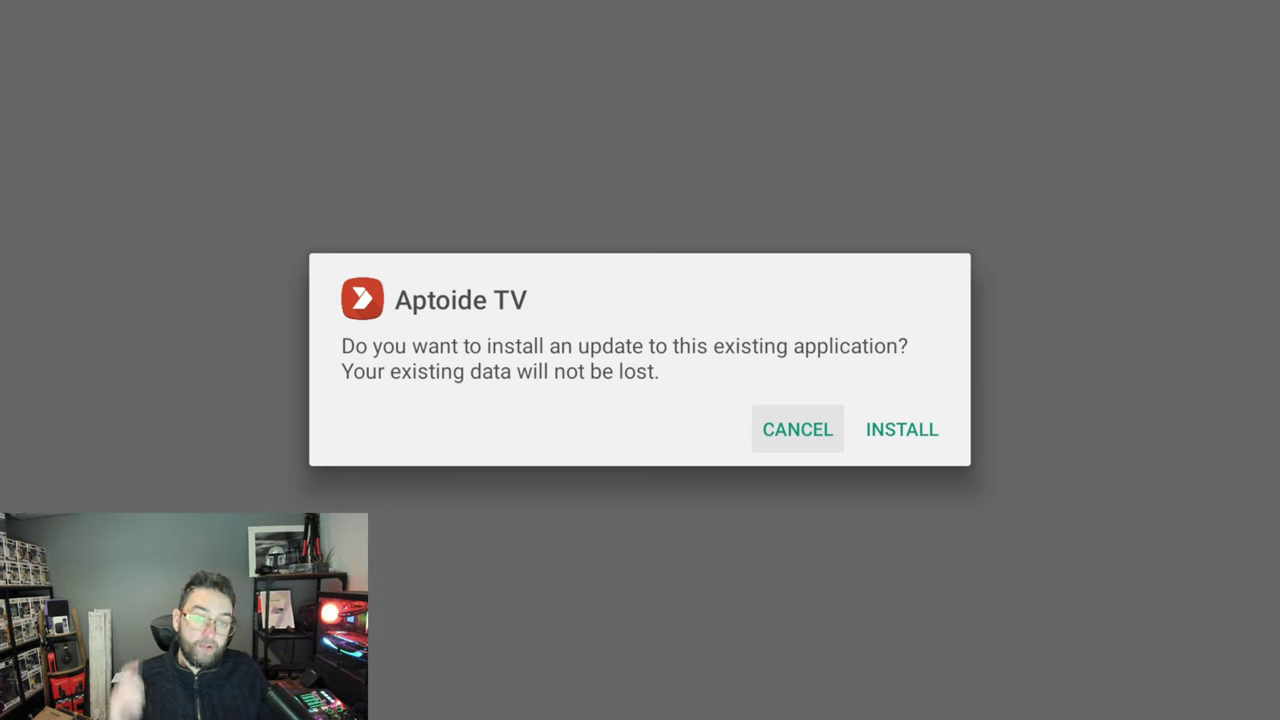
key("Right")
key("Return")
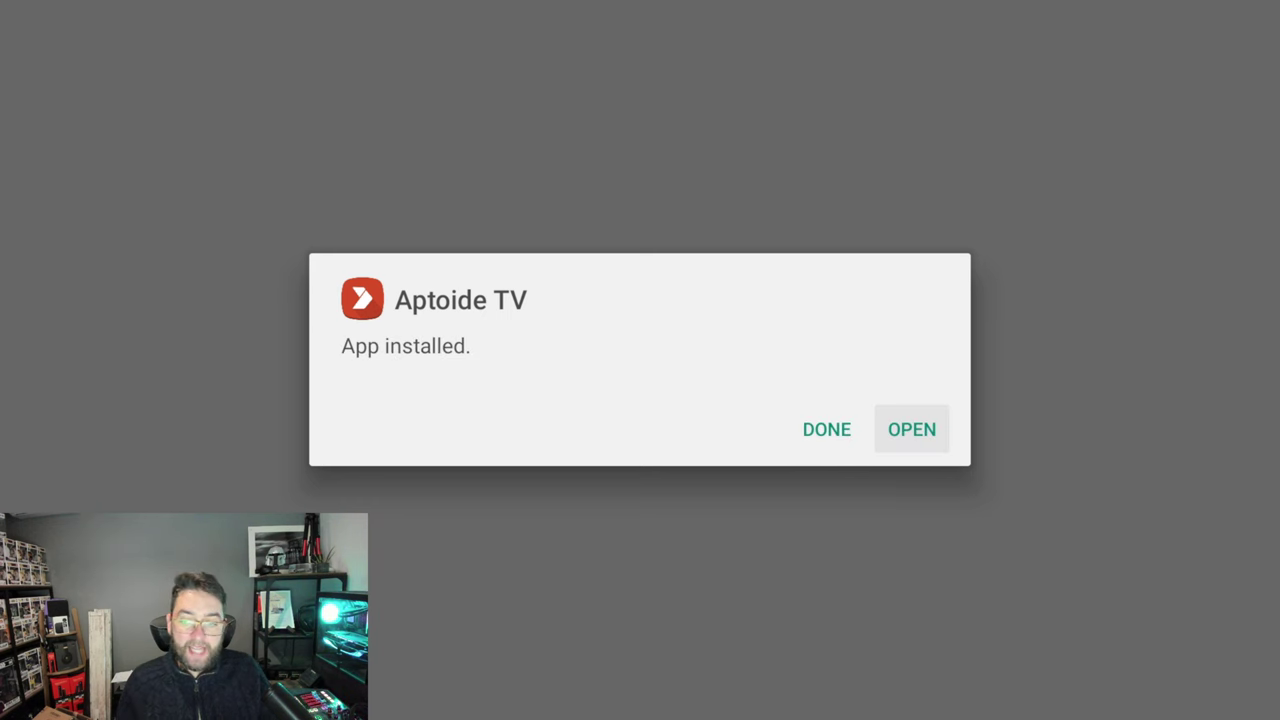
key("Left")
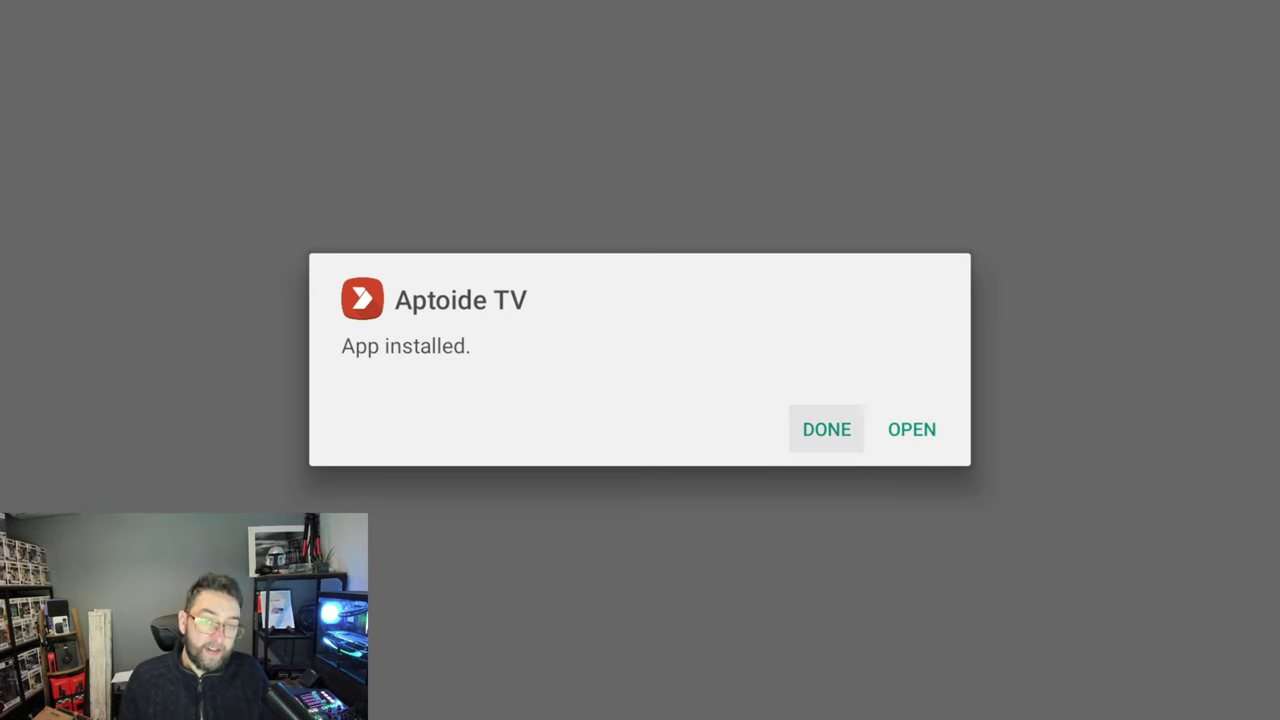
key("Return")
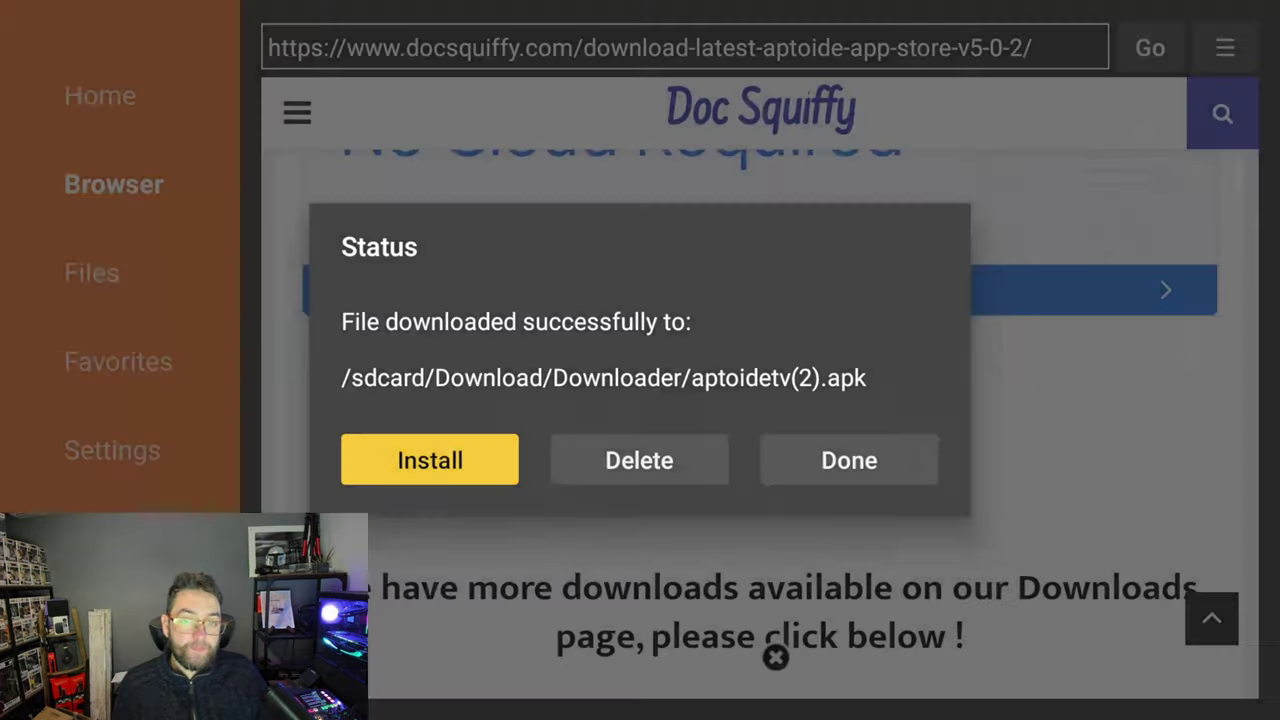
Step: Delete the downloaded installer file aptoidetv(2).apk and confirm the deletion
key("Right")
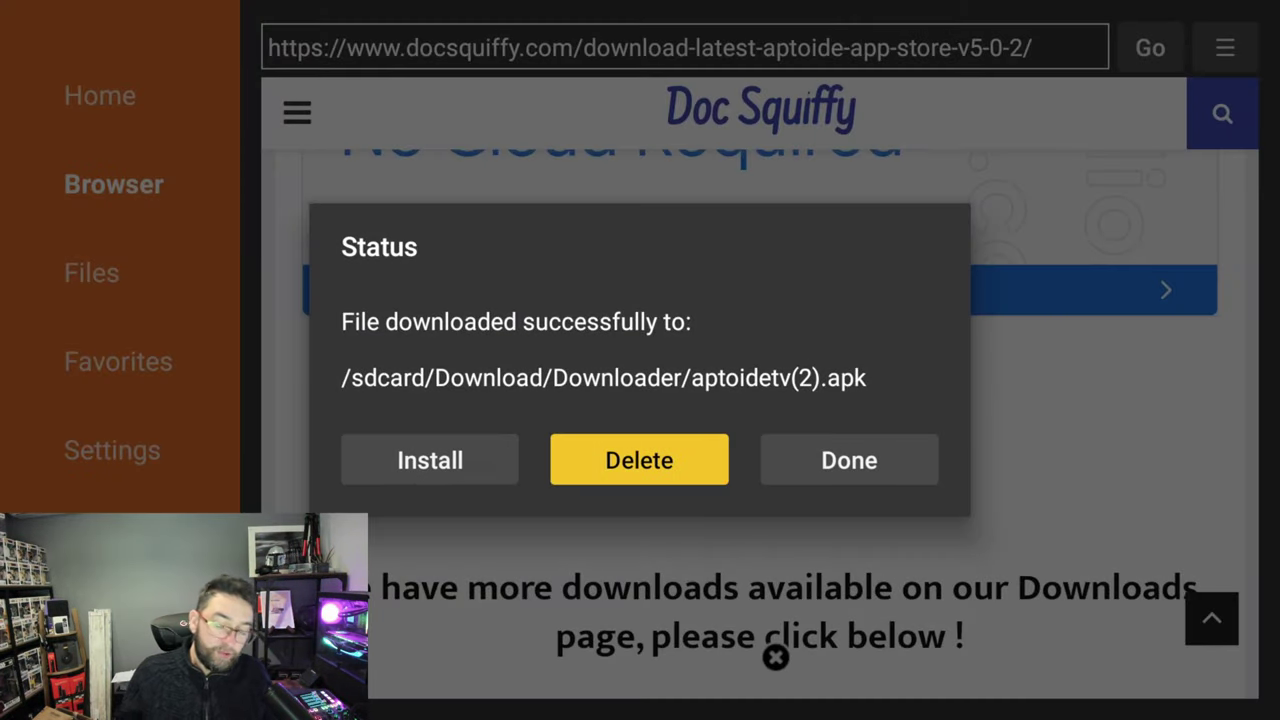
key("Return")
key("Left")
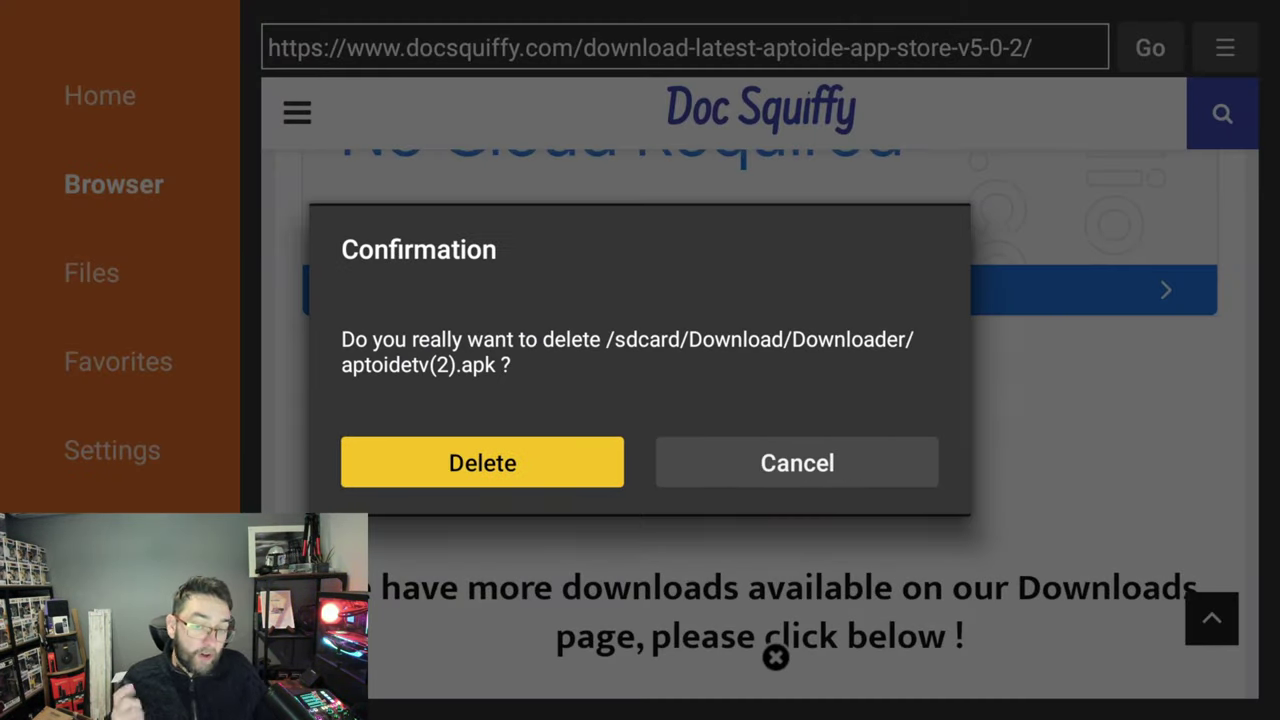
key("Return")
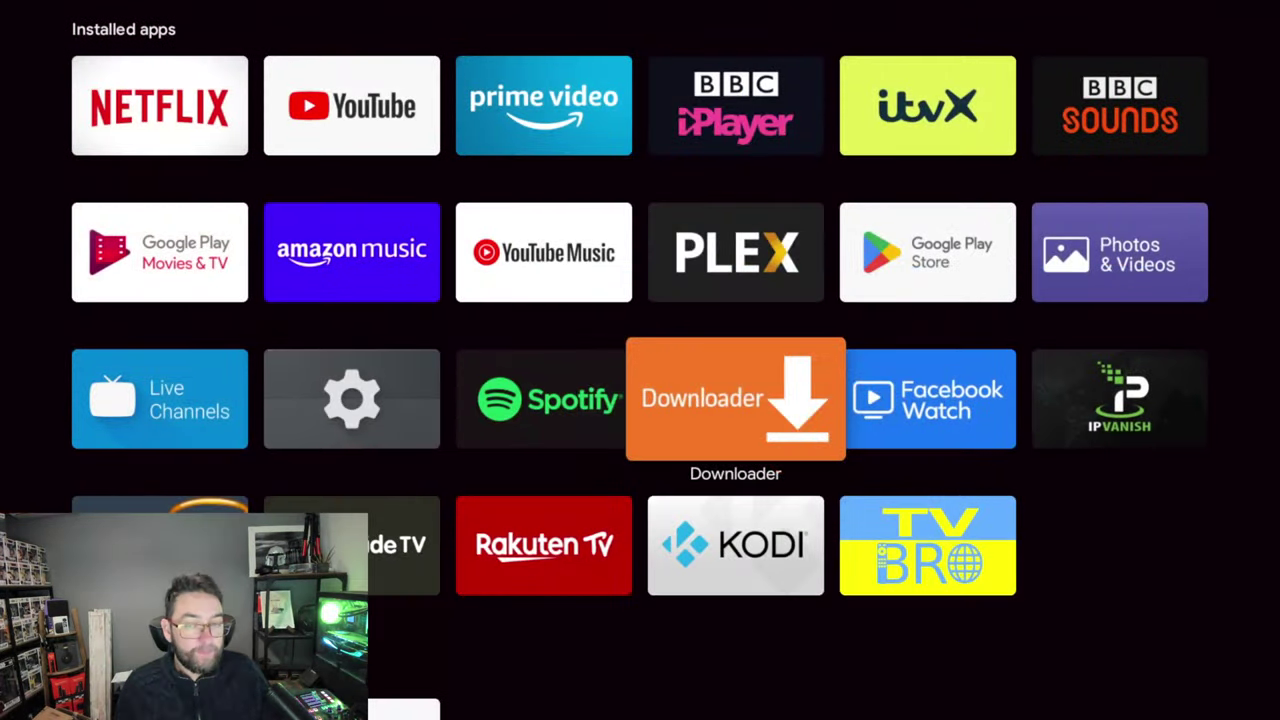
Step: Leave Downloader for the TV's installed apps and launch Aptoide TV
key("Up")
key("Up")
key("Up")
key("Left")
key("Right")
key("Down")
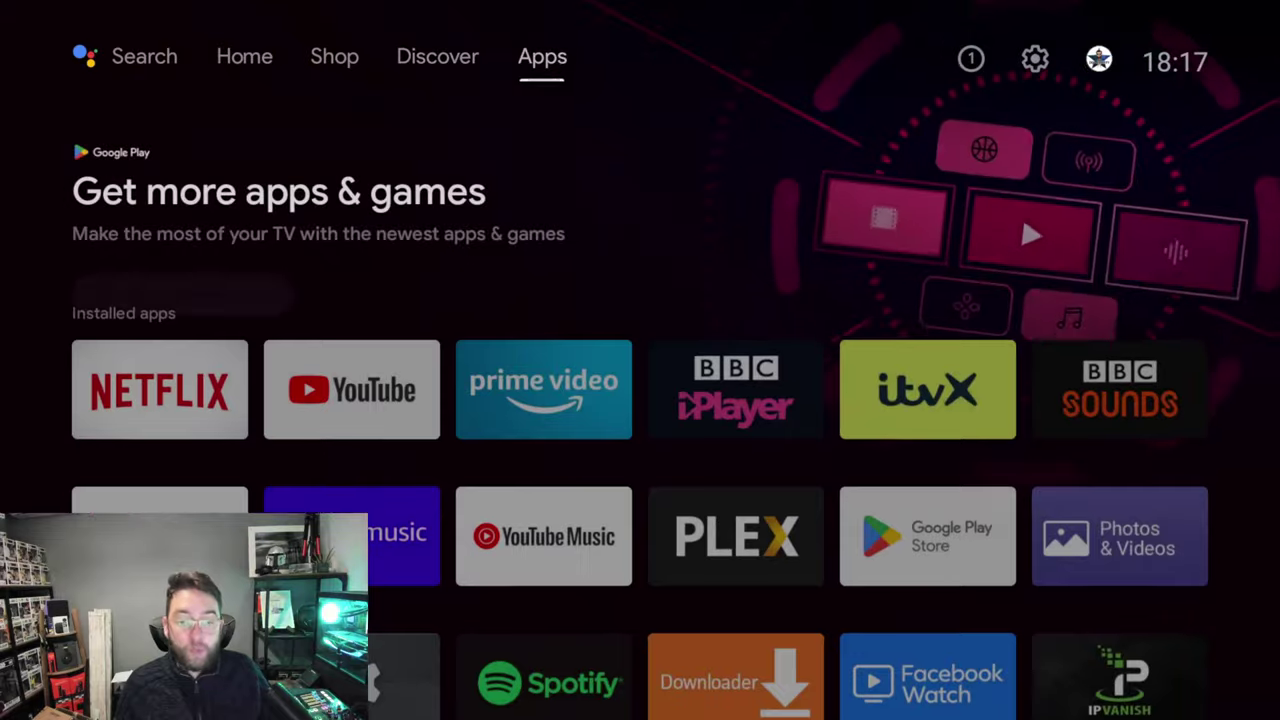
key("Down")
key("Down")
key("Down")
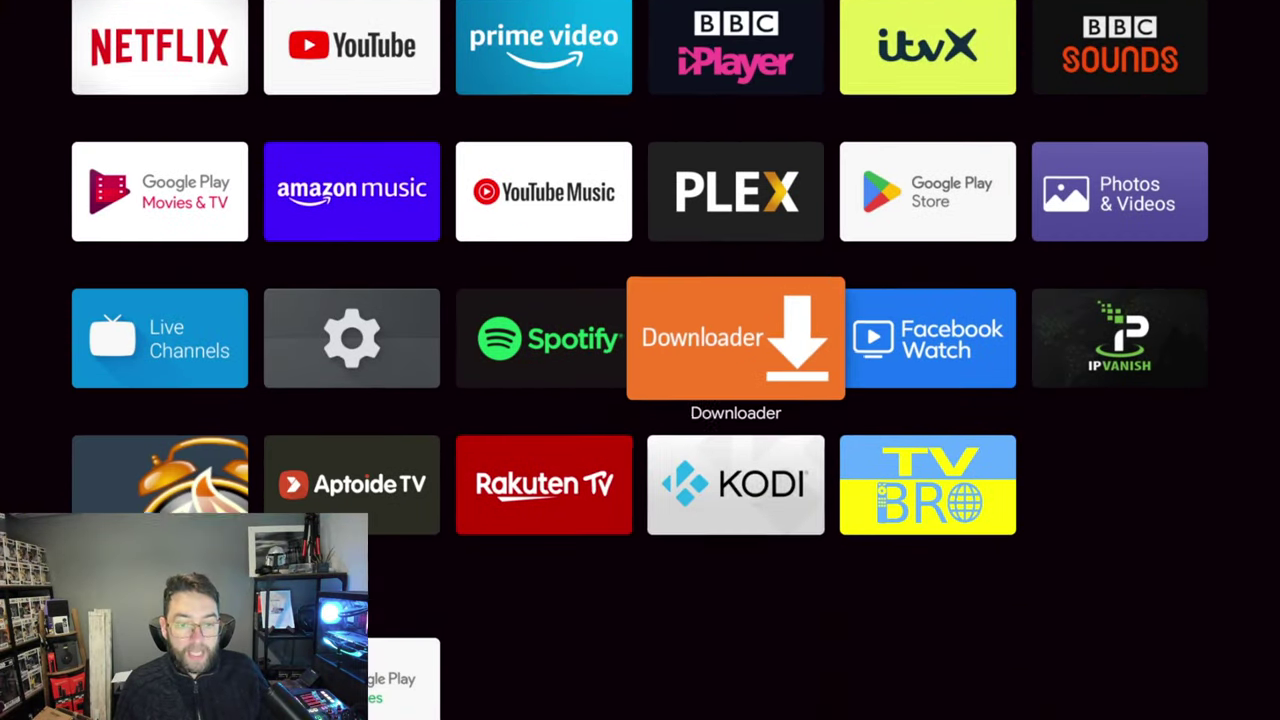
key("Left")
key("Left")
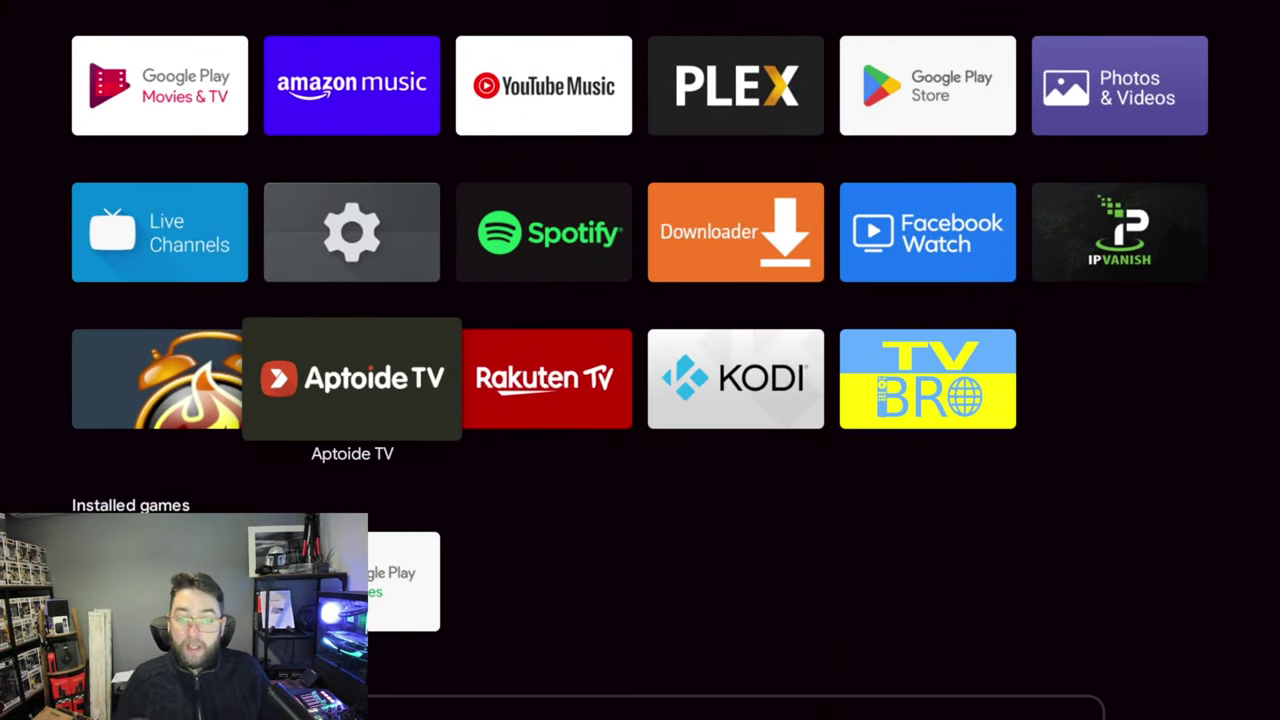
key("Return")
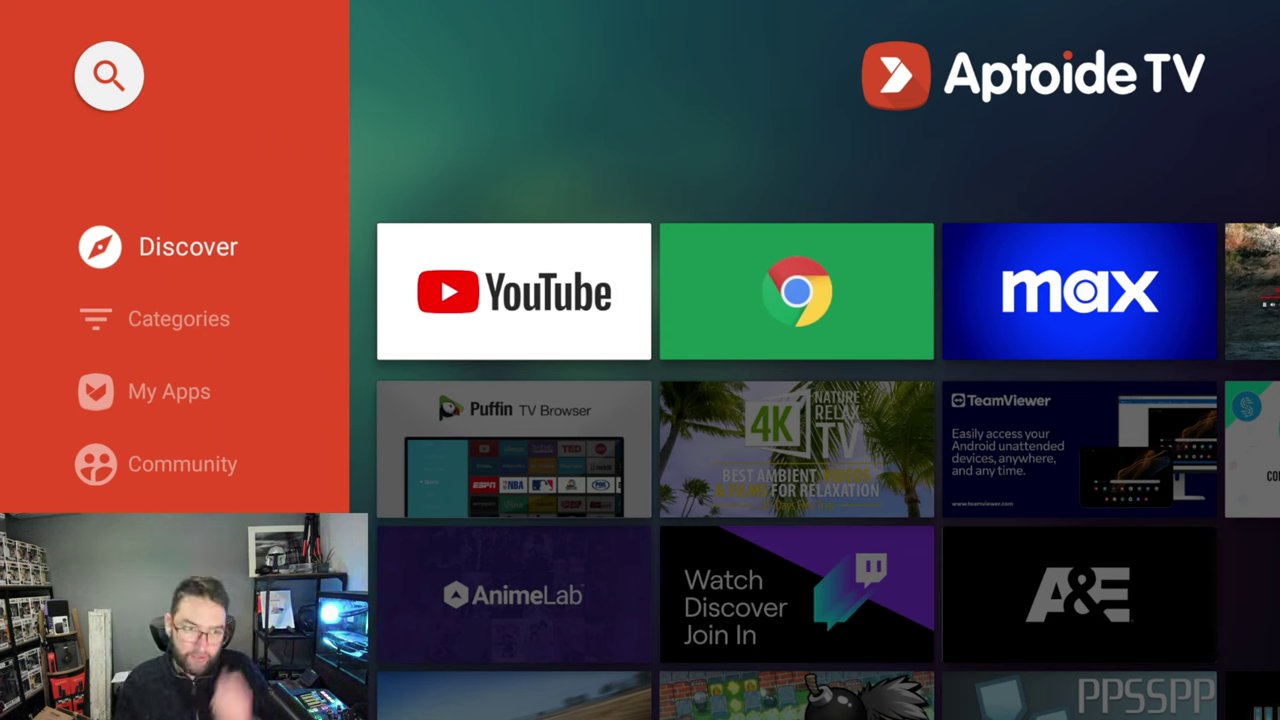
Step: Look through the apps listed under Available Updates in Aptoide TV
key("Down")
key("Down")
key("Right")
key("Right")
key("Right")
key("Right")
key("Right")
key("Right")
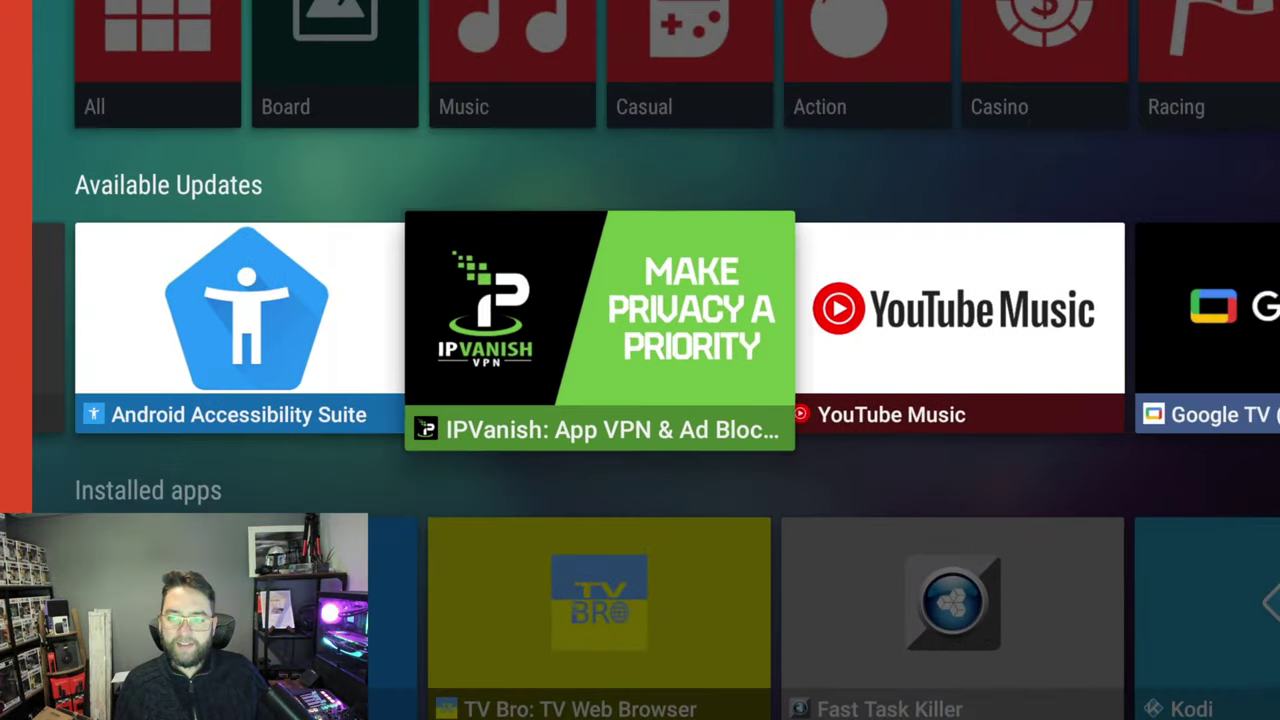
key("Right")
key("Right")
key("Left")
key("Left")
key("Left")
key("Left")
Step: Look through the Installed apps row and continue to the Community section
key("Down")
key("Right")
key("Right")
key("Right")
key("Right")
key("Right")
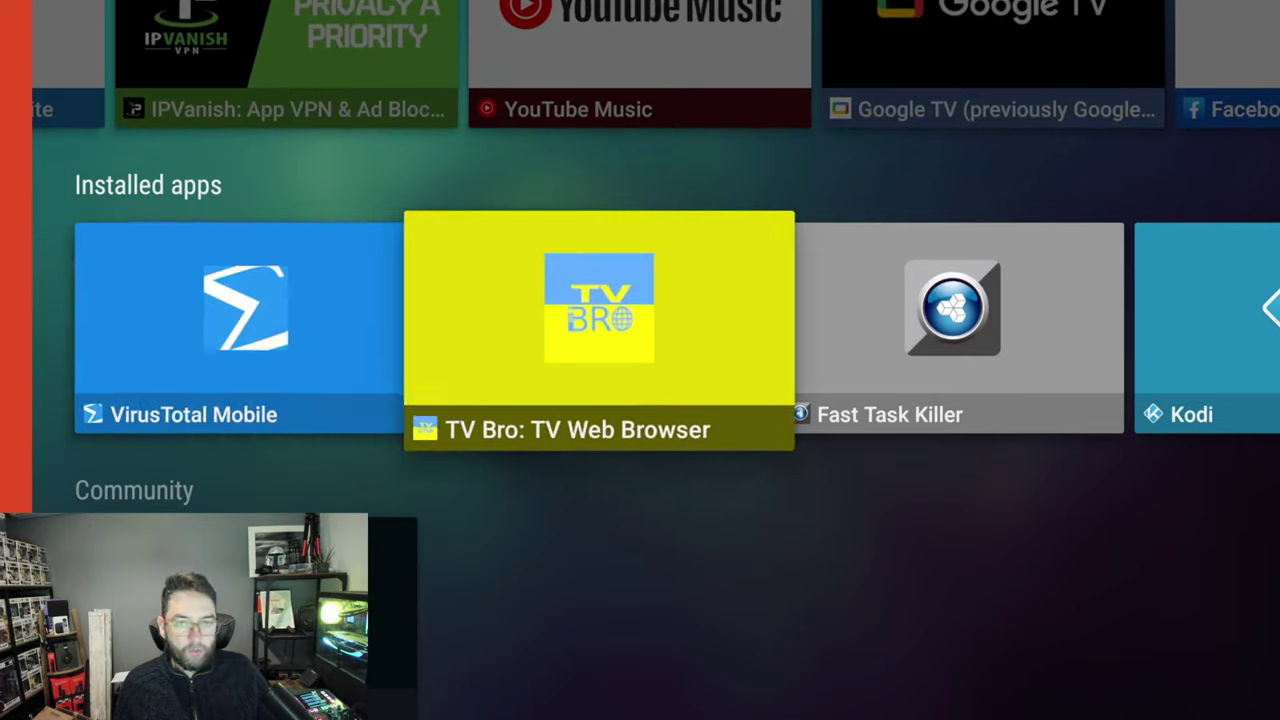
key("Right")
key("Right")
key("Right")
key("Right")
key("Right")
key("Right")
key("Right")
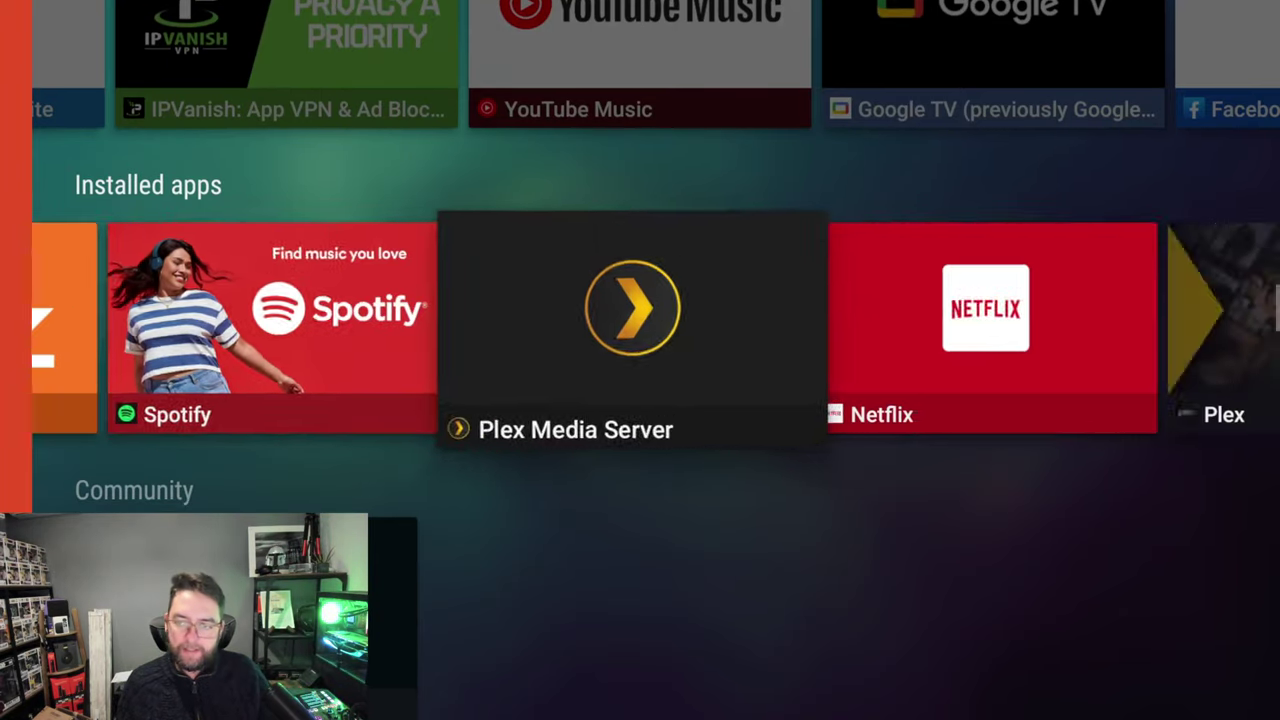
key("Down")
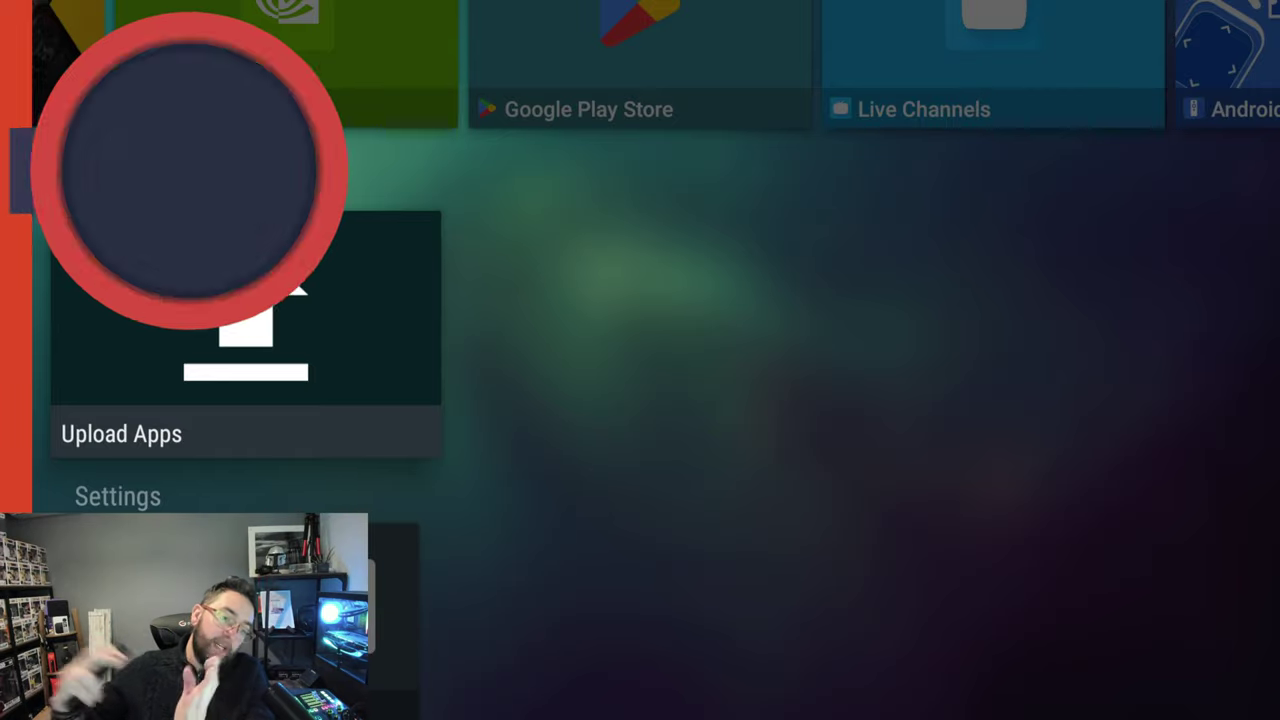
Step: Go back to the Applications categories, look through them and open Media & Video
key("Up")
key("Up")
key("Up")
key("Up")
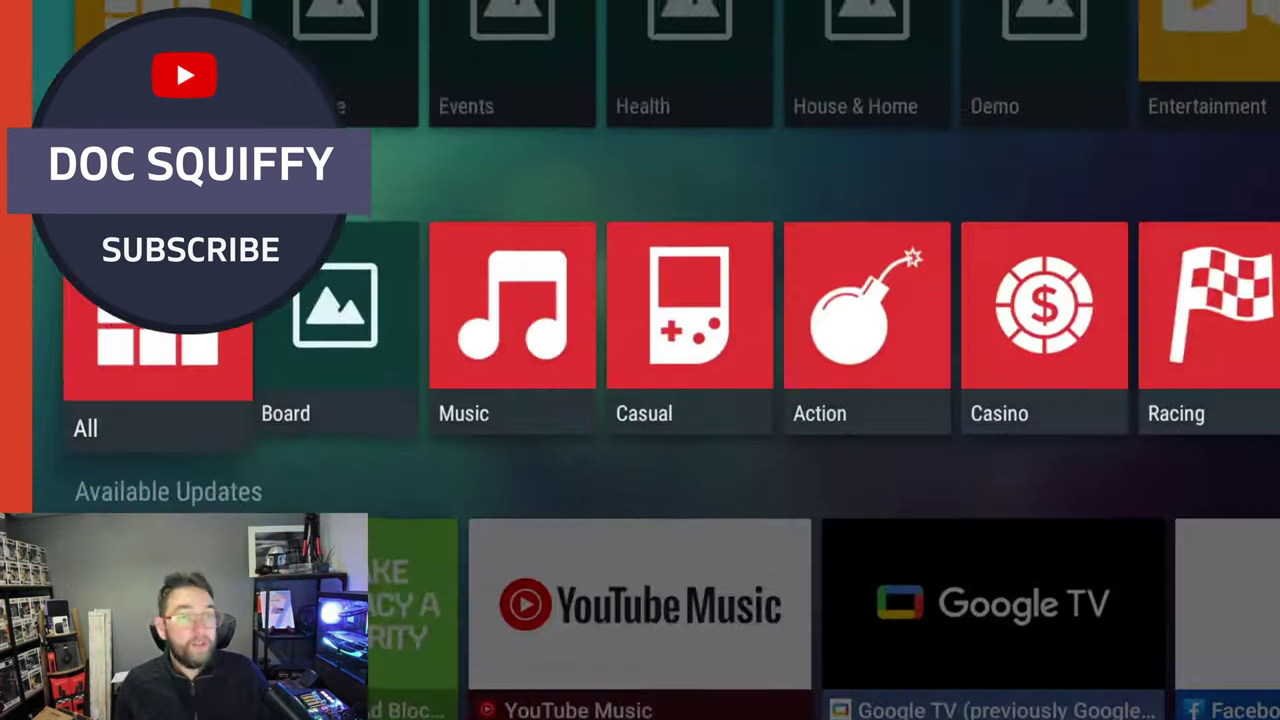
key("Up")
key("Left")
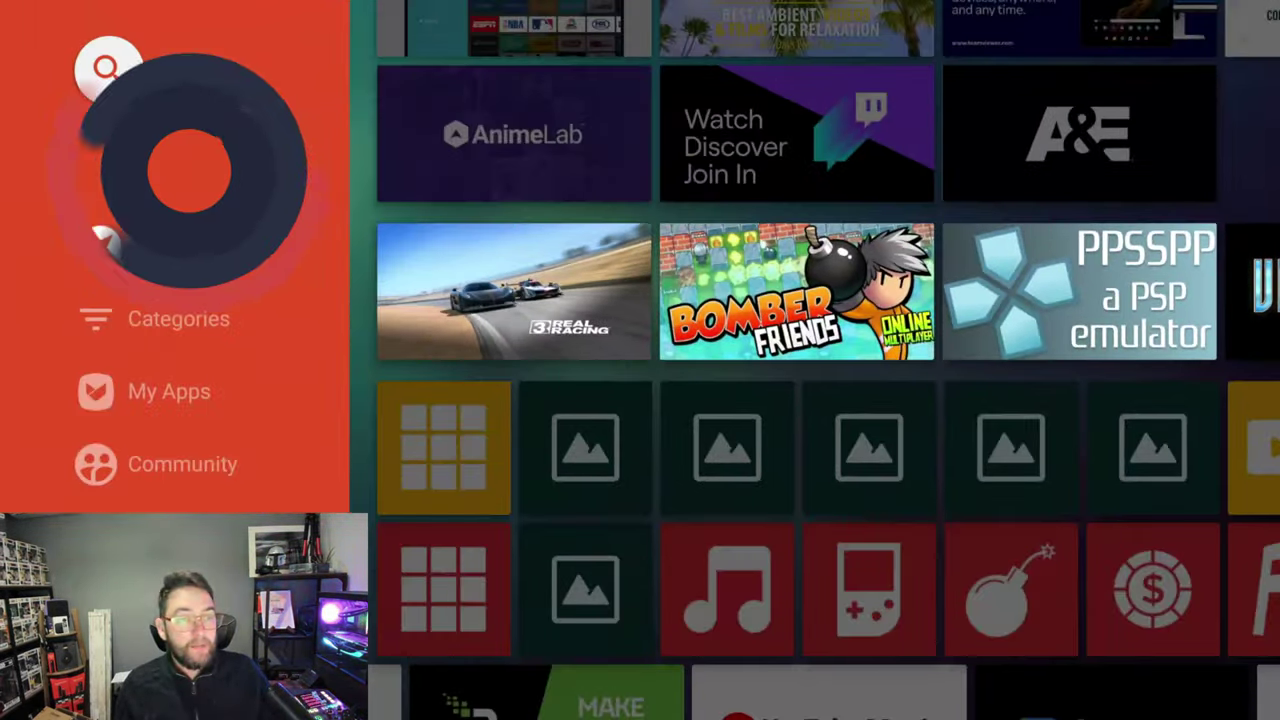
key("Right")
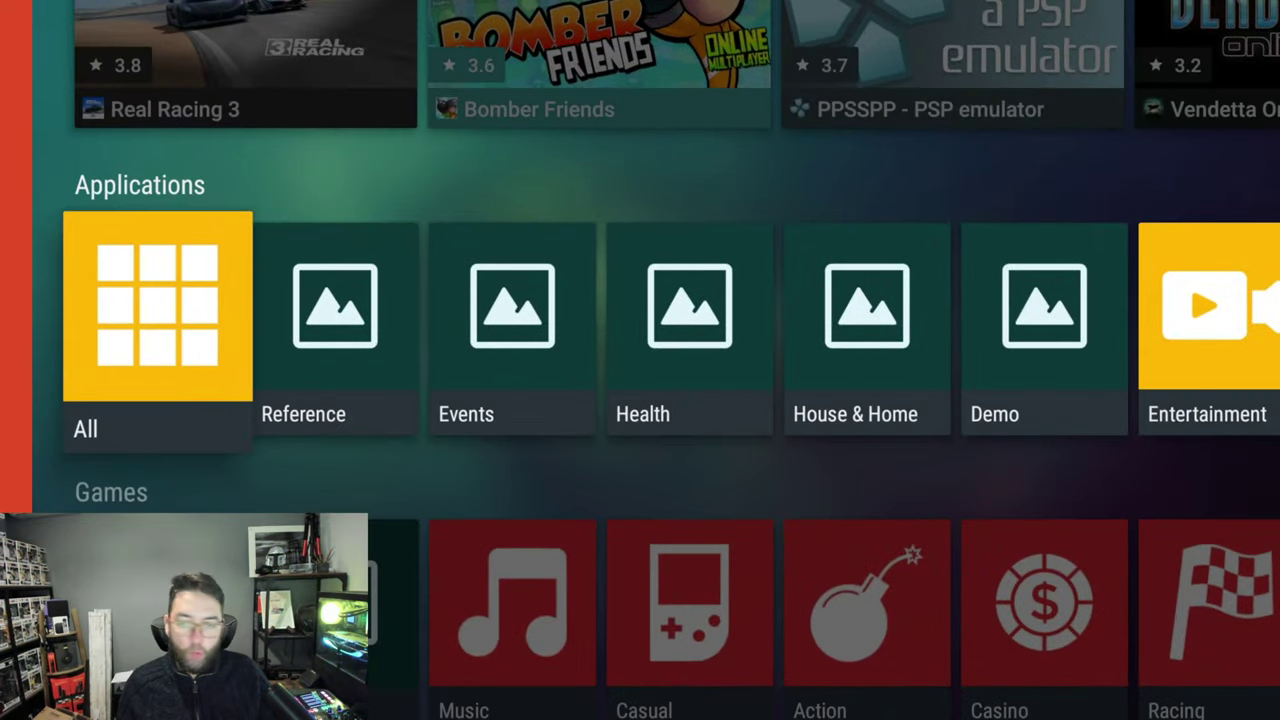
key("Right")
key("Right")
key("Right")
key("Right")
key("Right")
key("Right")
key("Right")
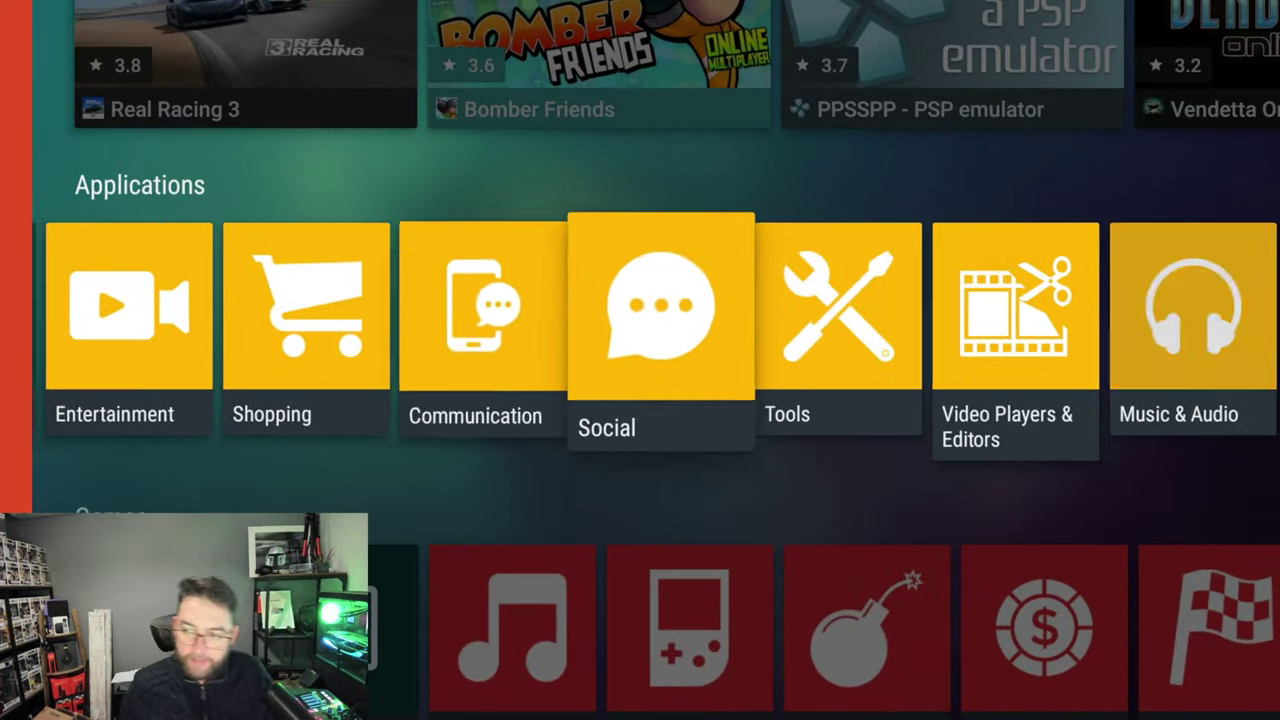
key("Right")
key("Right")
key("Right")
key("Right")
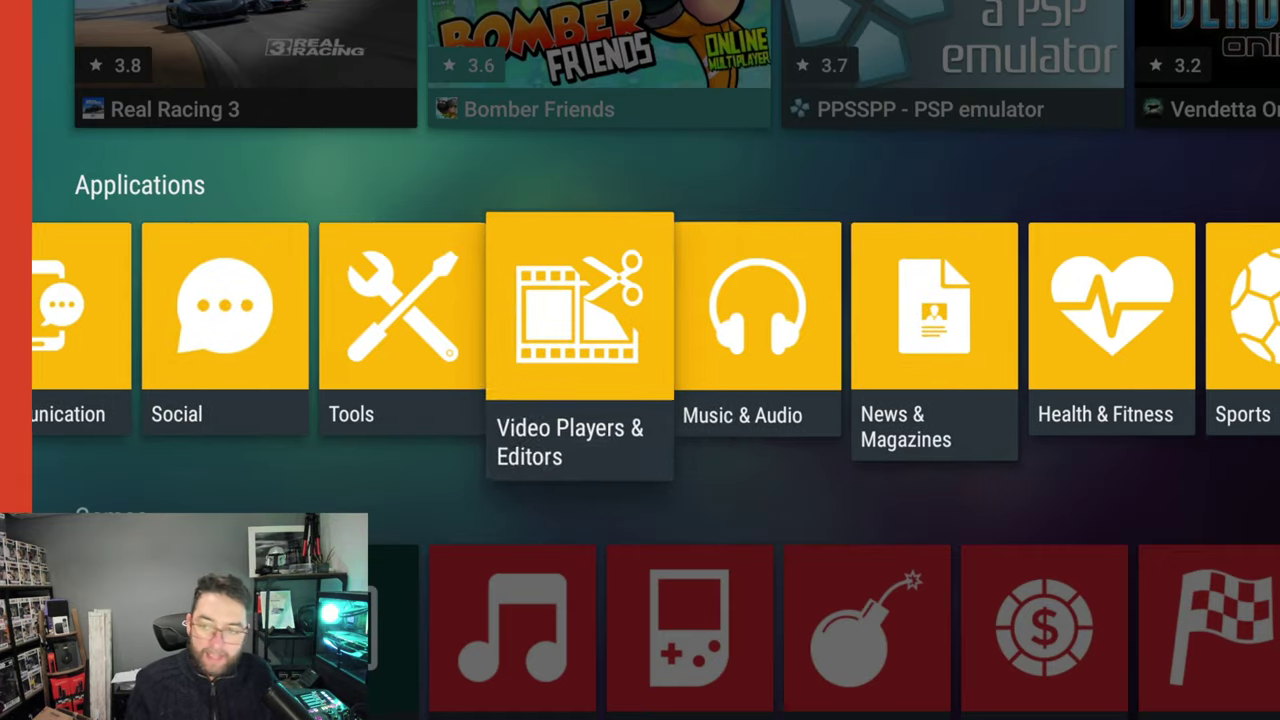
key("Right")
key("Right")
key("Right")
key("Right")
key("Right")
key("Right")
key("Right")
key("Right")
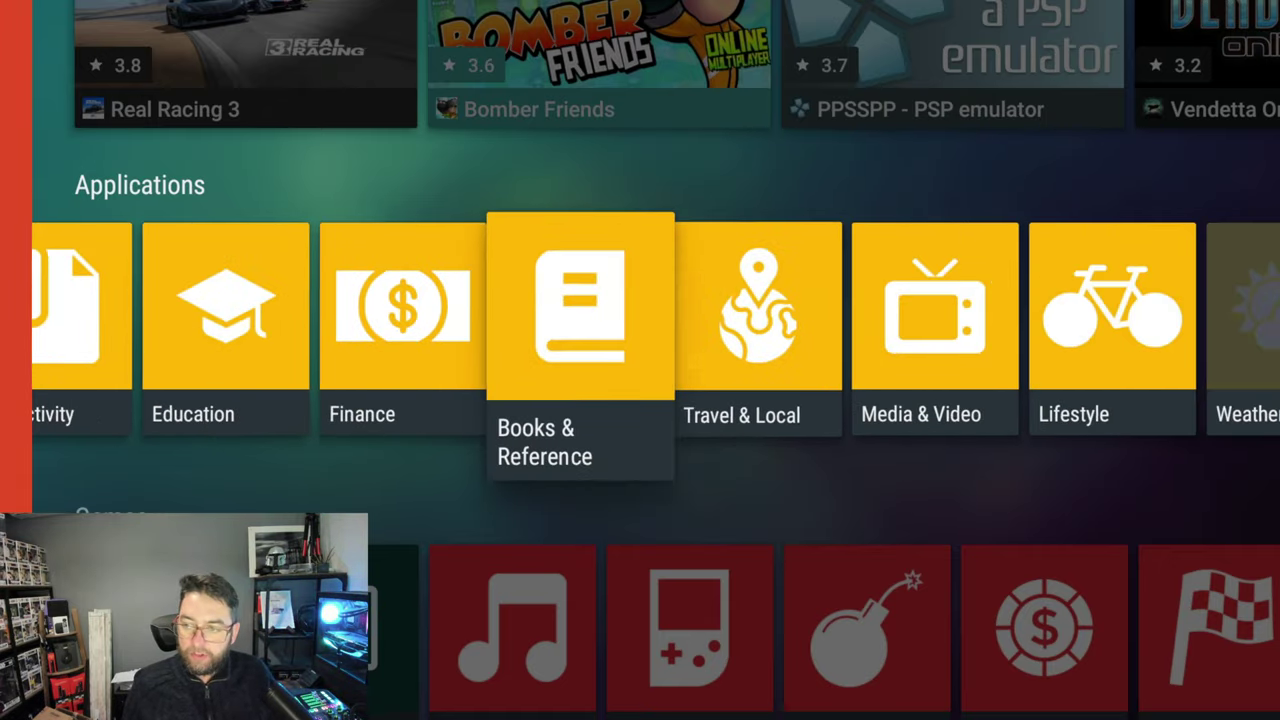
key("Return")
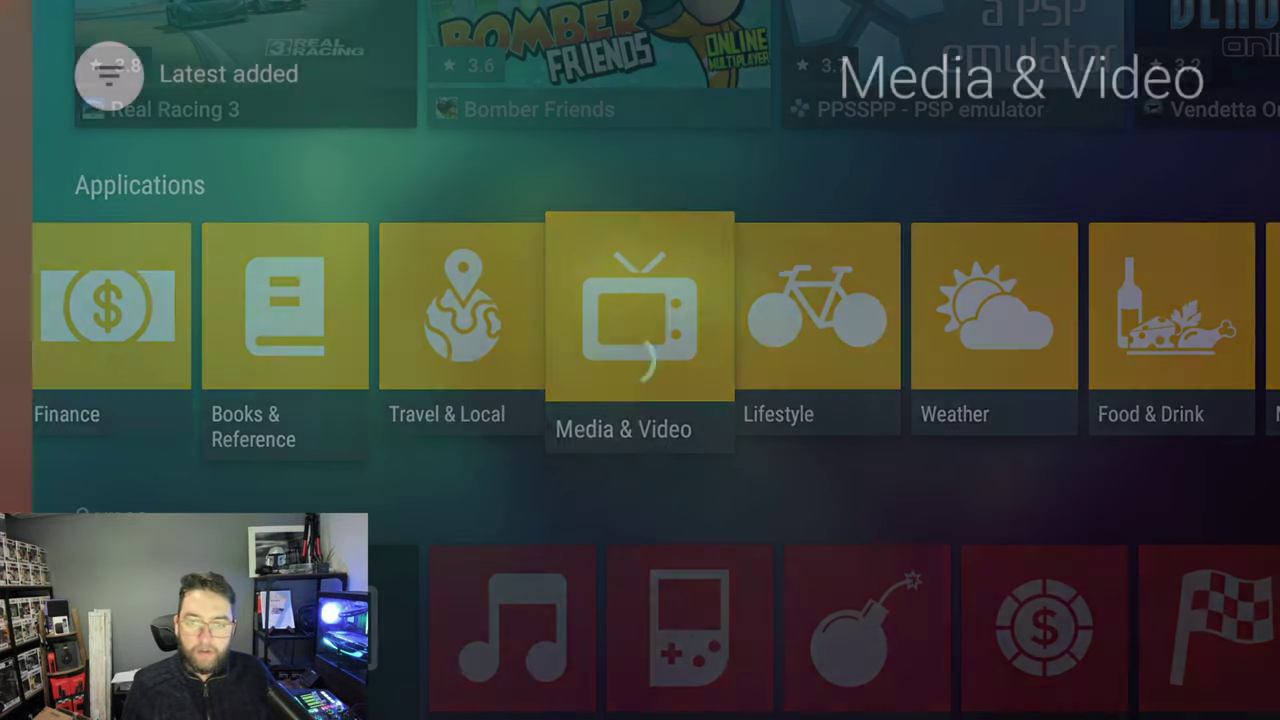
Step: Examine the apps offered in the Media & Video category down to the end of the list
key("Down")
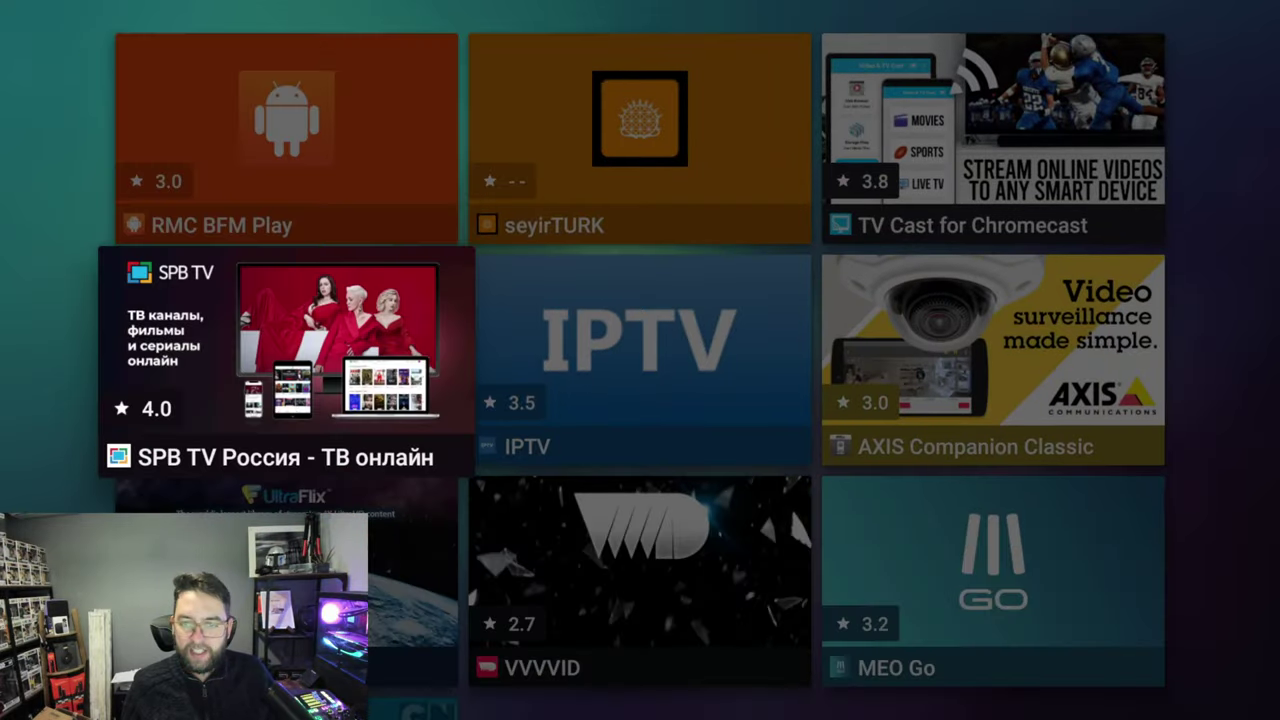
key("Down")
key("Down")
key("Down")
key("Down")
key("Down")
key("Down")
key("Down")
key("Down")
key("Down")
key("Down")
key("Down")
key("Down")
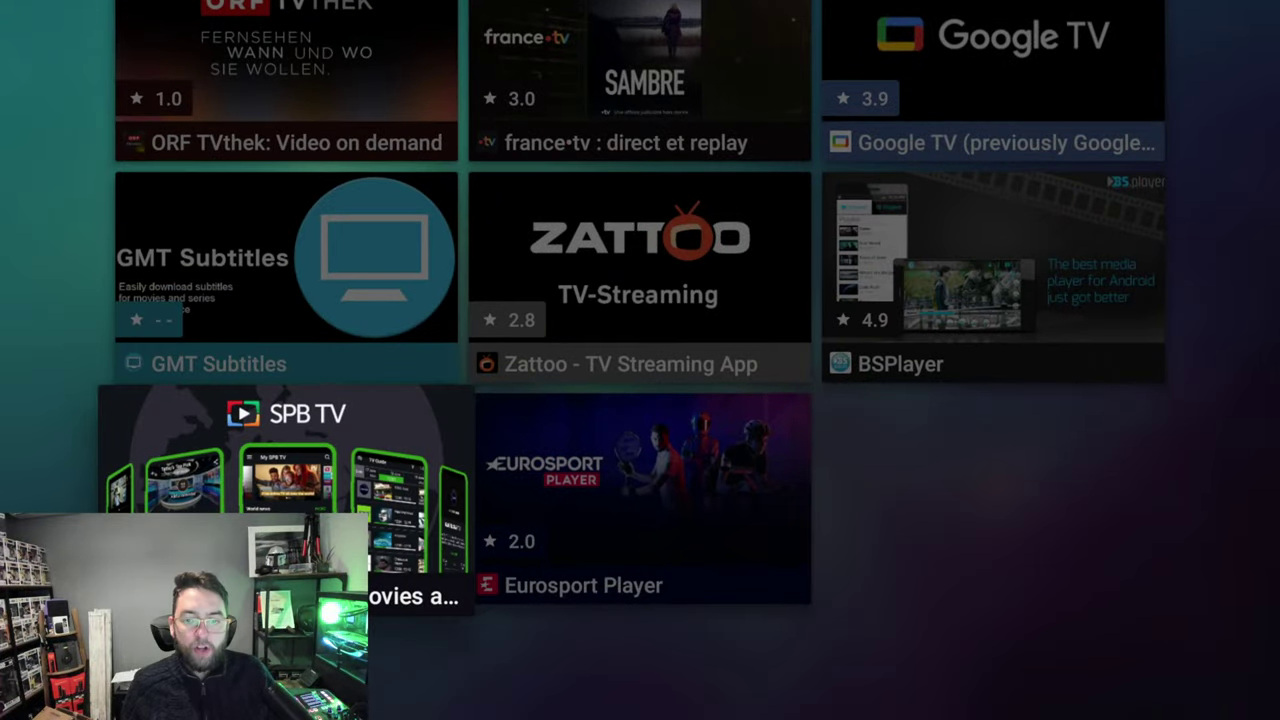
Step: Leave Media & Video and open the All category under Applications
key("Escape")
key("Left")
key("Left")
key("Left")
key("Left")
key("Left")
key("Left")
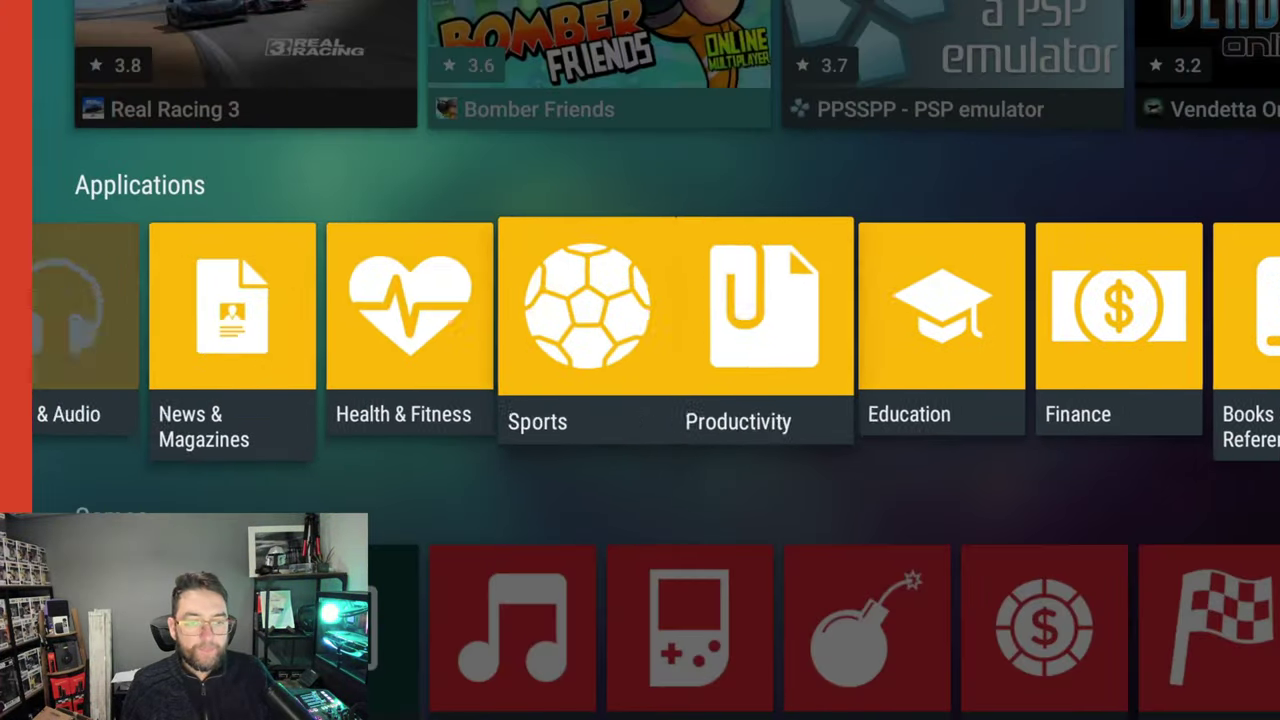
key("Left")
key("Left")
key("Left")
key("Left")
key("Left")
key("Left")
key("Left")
key("Left")
key("Left")
key("Left")
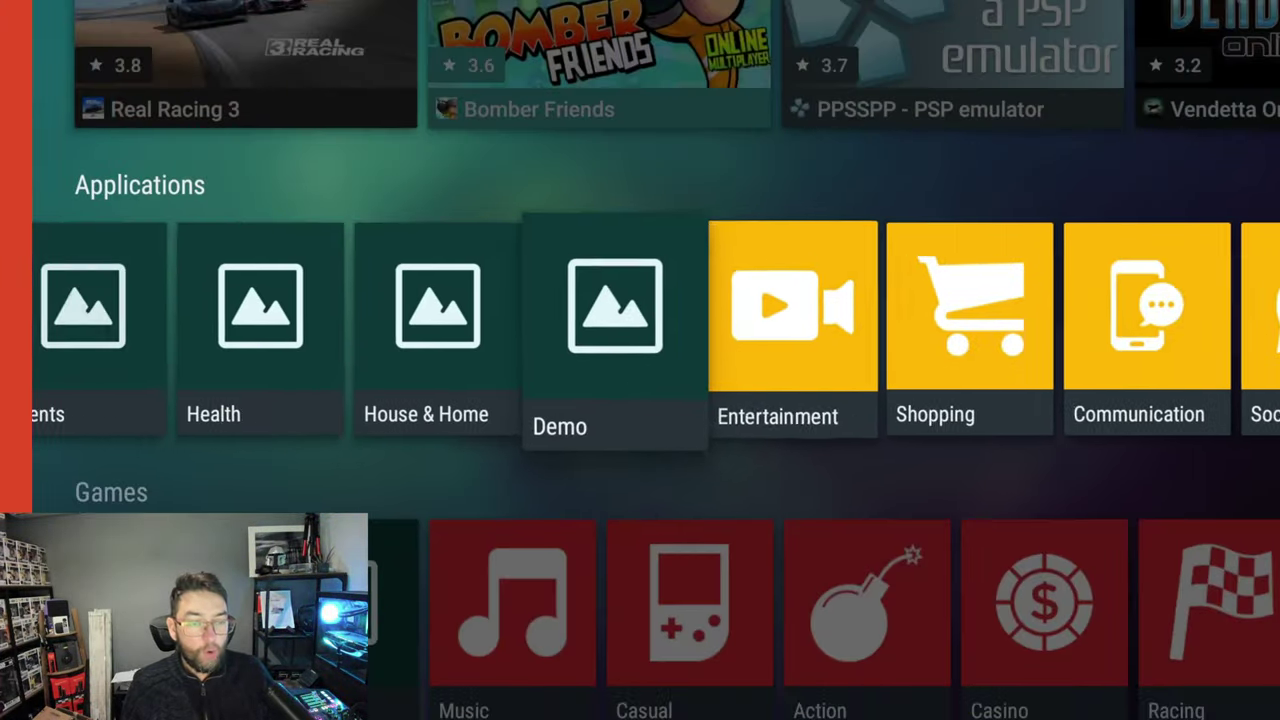
key("Left")
key("Left")
key("Left")
key("Left")
key("Left")
key("Return")
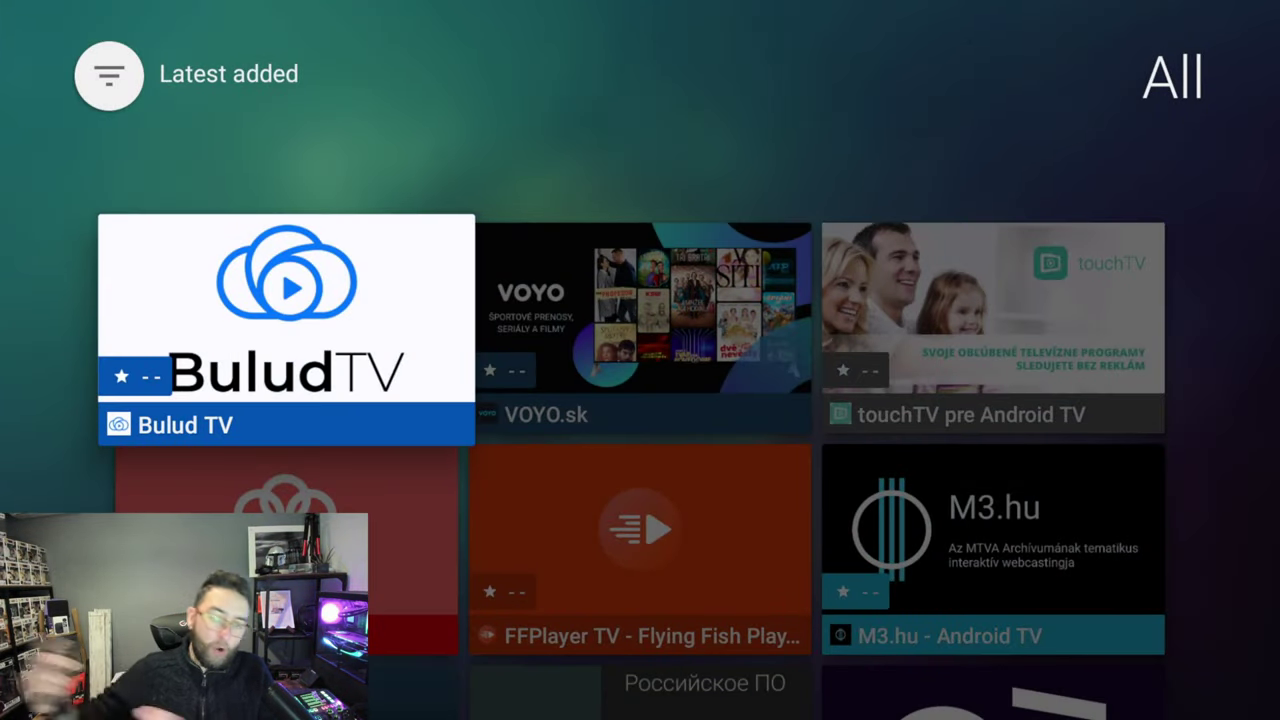
Step: Examine the latest added apps in the All category
key("Down")
key("Down")
key("Down")
key("Down")
key("Down")
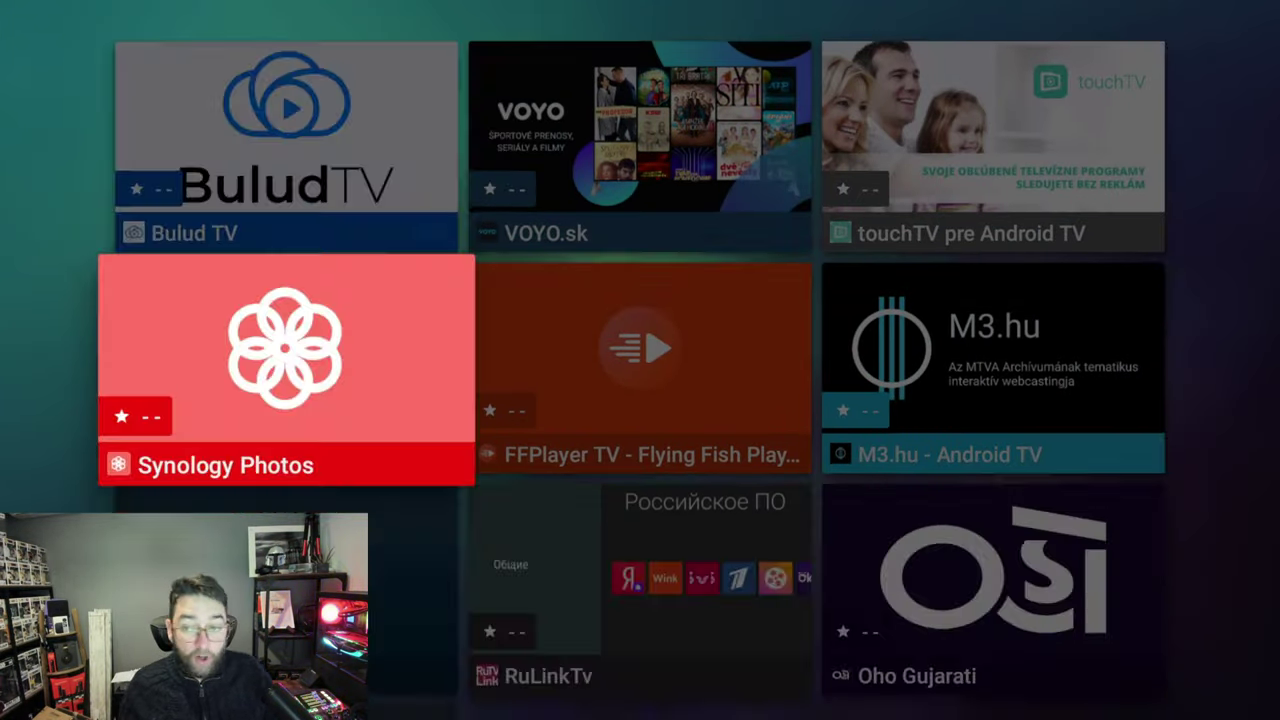
key("Down")
key("Down")
key("Down")
key("Down")
key("Down")
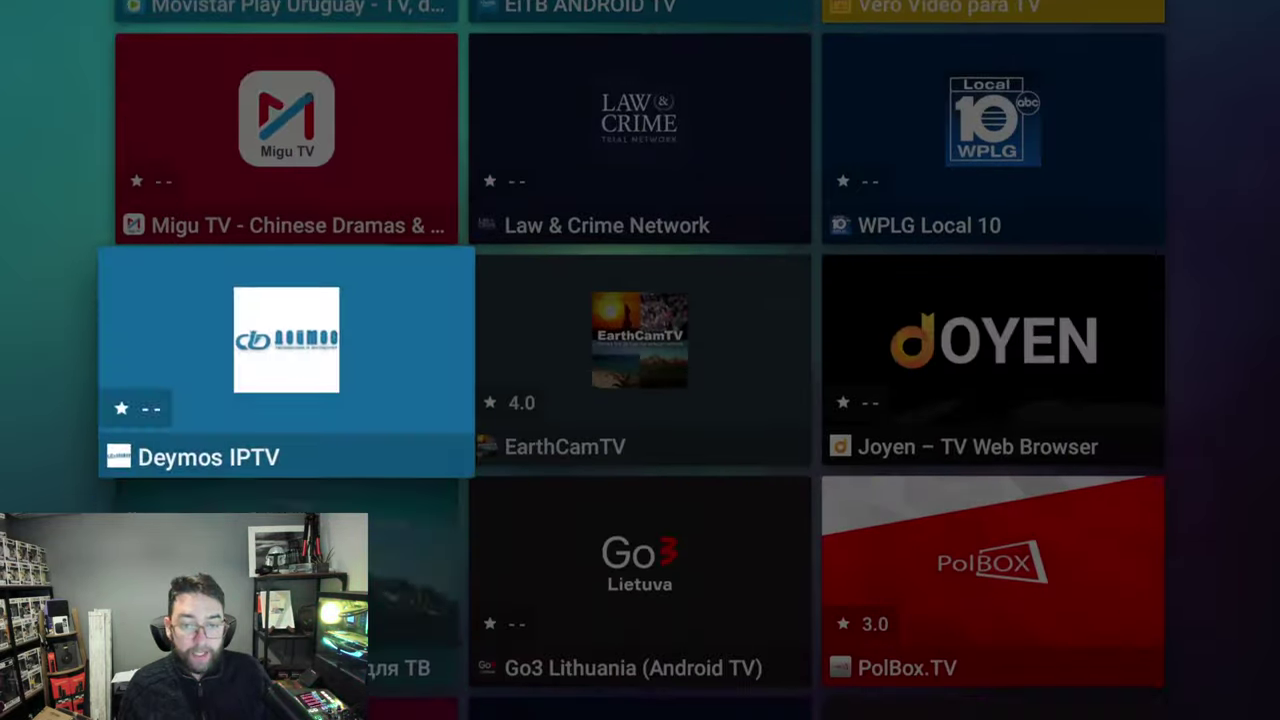
key("Down")
key("Down")
key("Down")
key("Down")
key("Down")
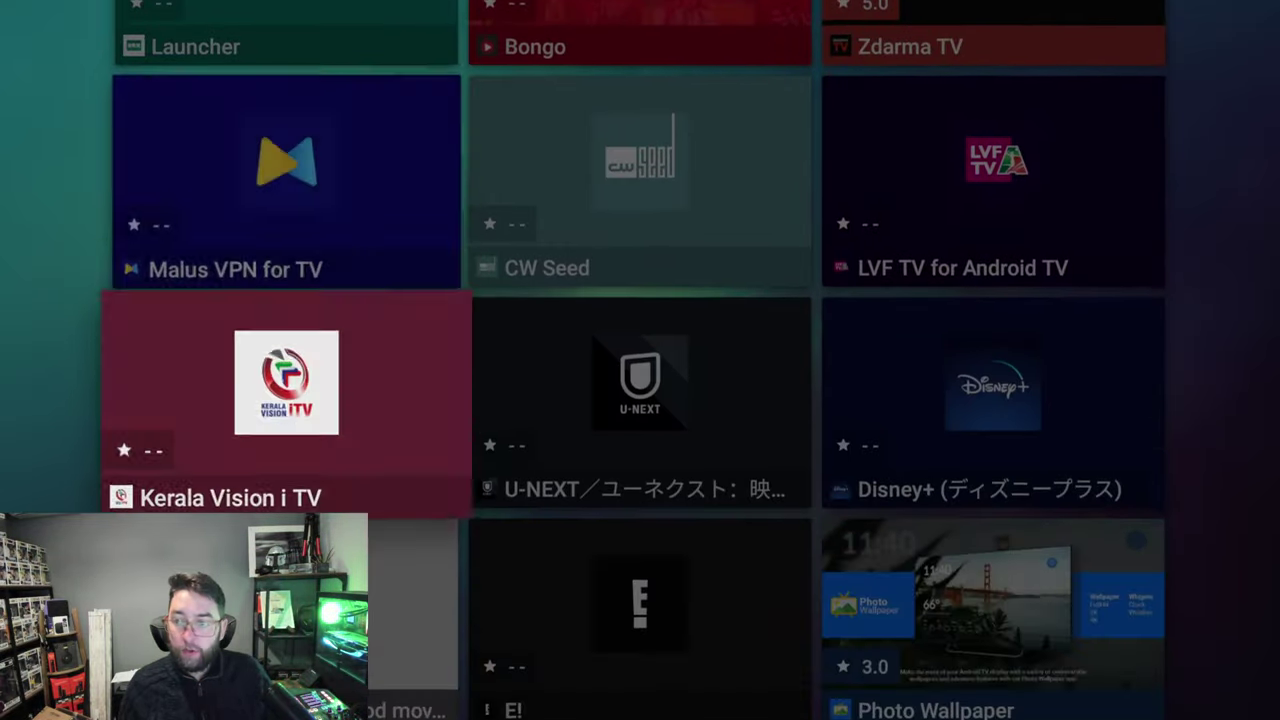
key("Down")
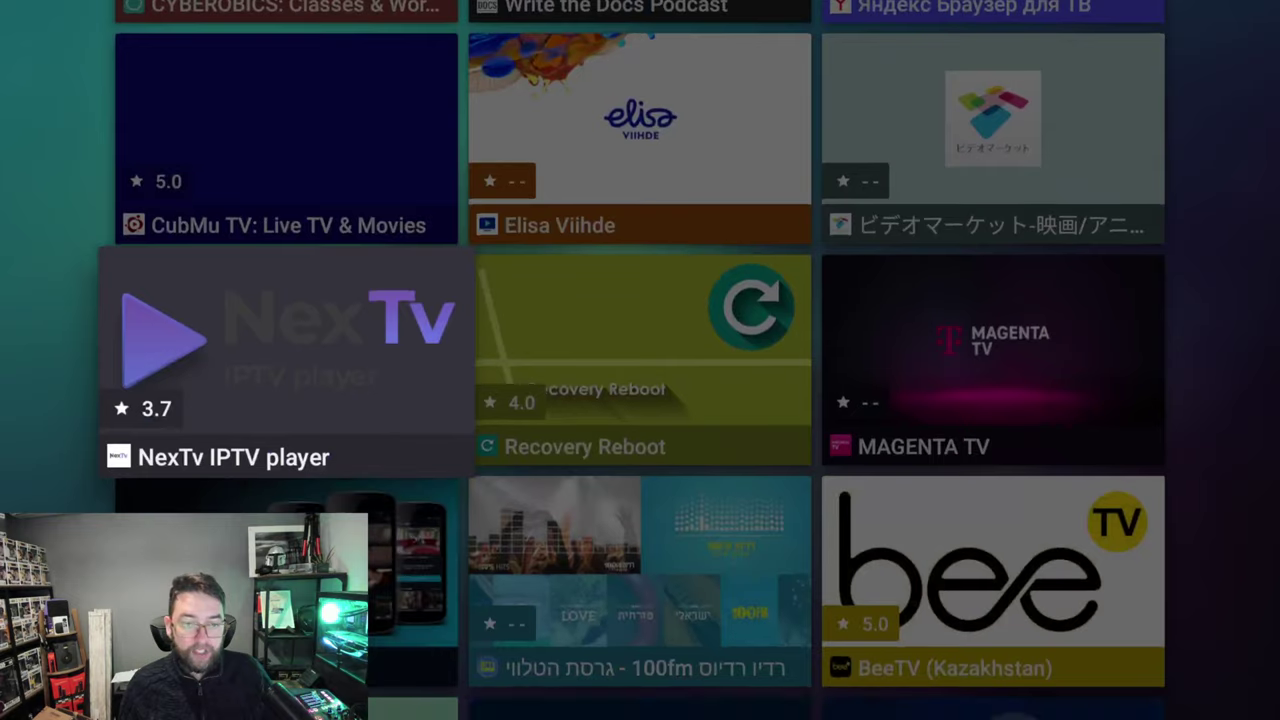
Step: Leave the All category, open the store search and allow Aptoide TV to record audio while using the app
key("Escape")
key("Left")
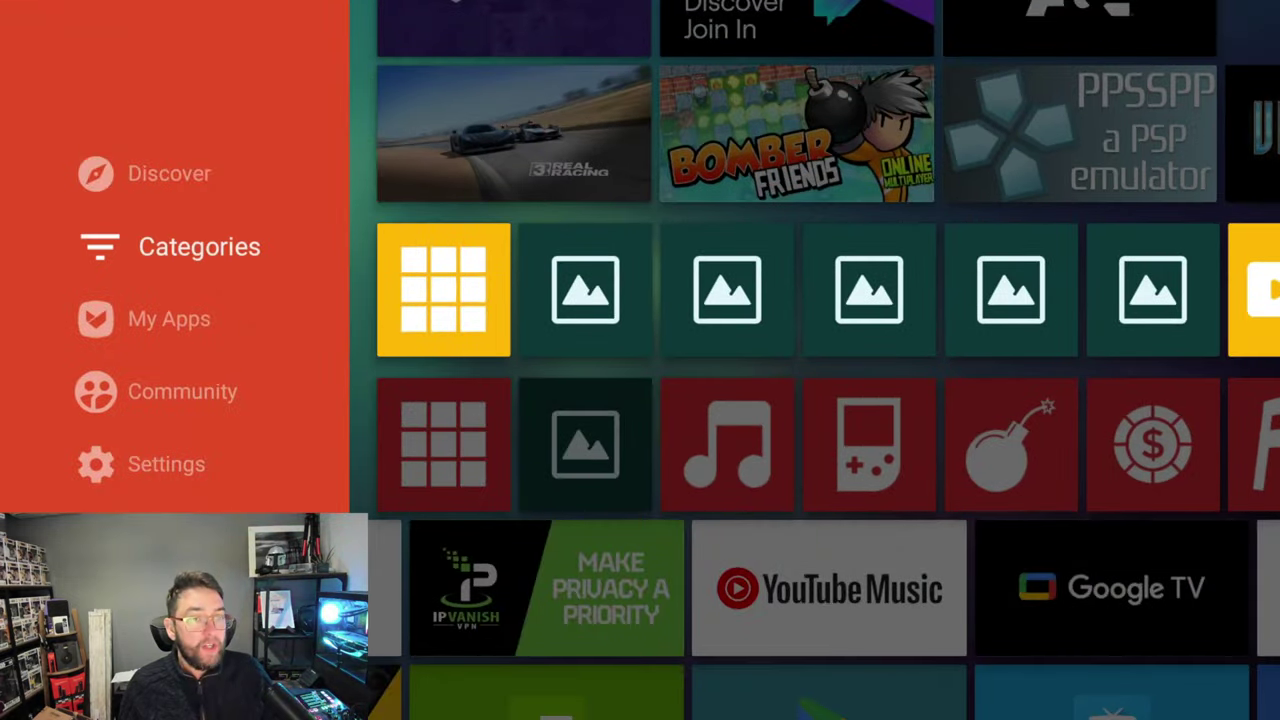
key("Up")
key("Up")
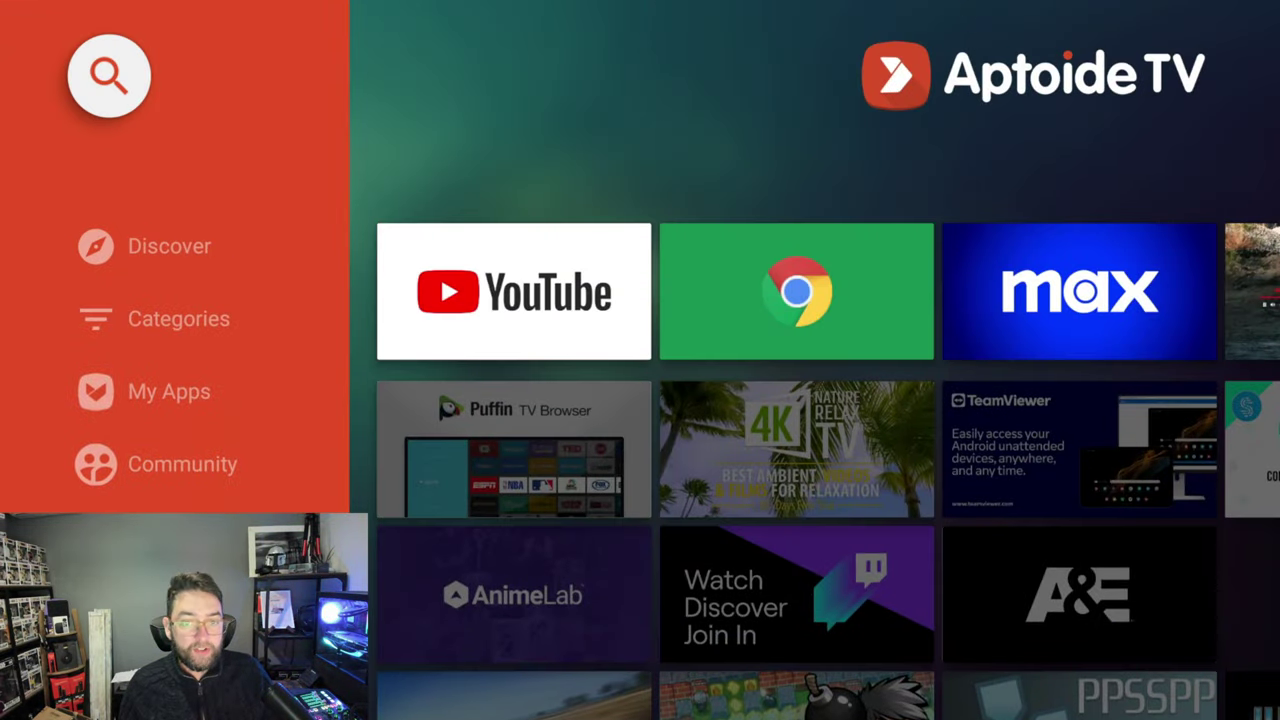
key("Return")
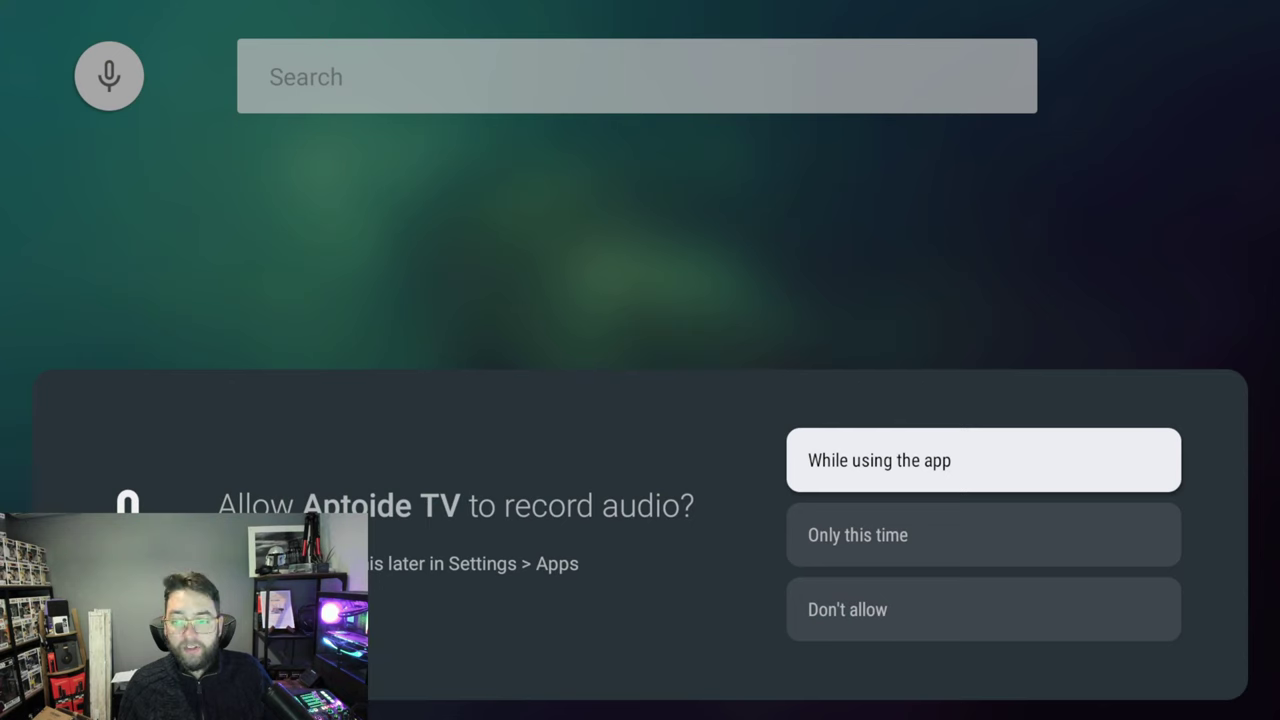
key("Return")
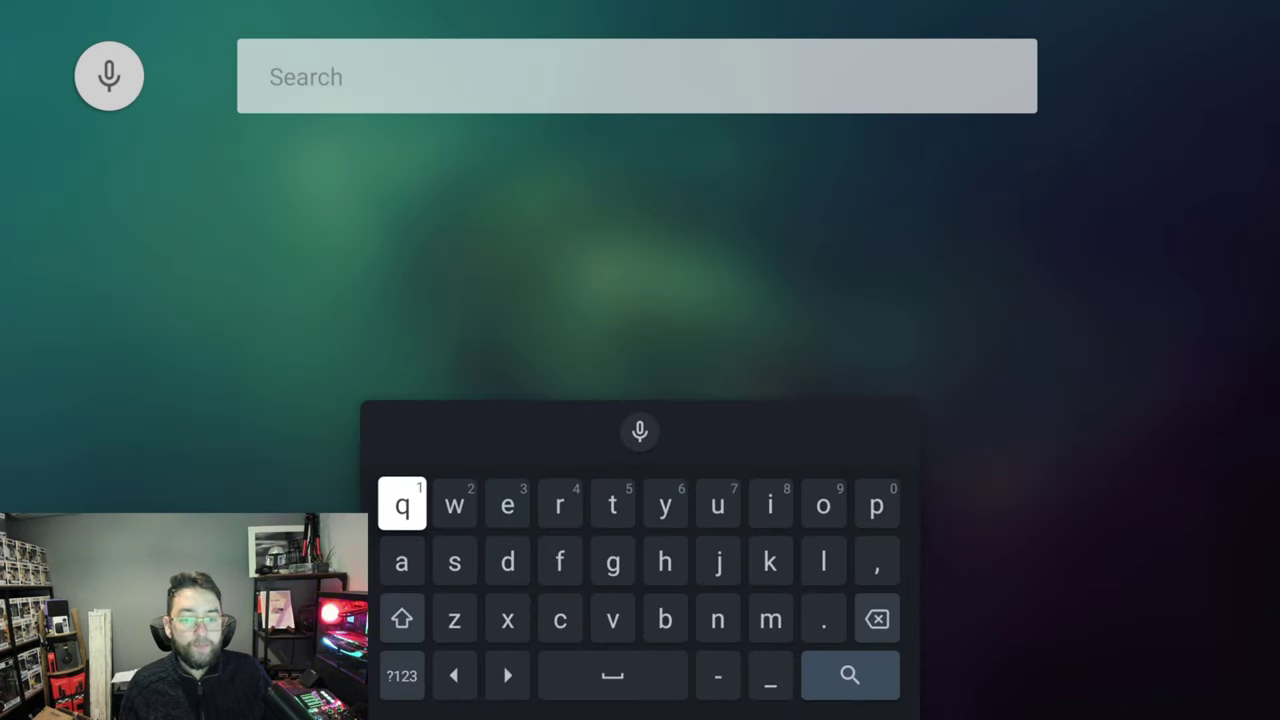
Step: Enter mx as the search text and search the store for the suggested term mx player
key("Right")
key("Down")
key("Down")
key("Right")
key("Right")
key("Right")
key("Right")
key("Right")
key("Right")
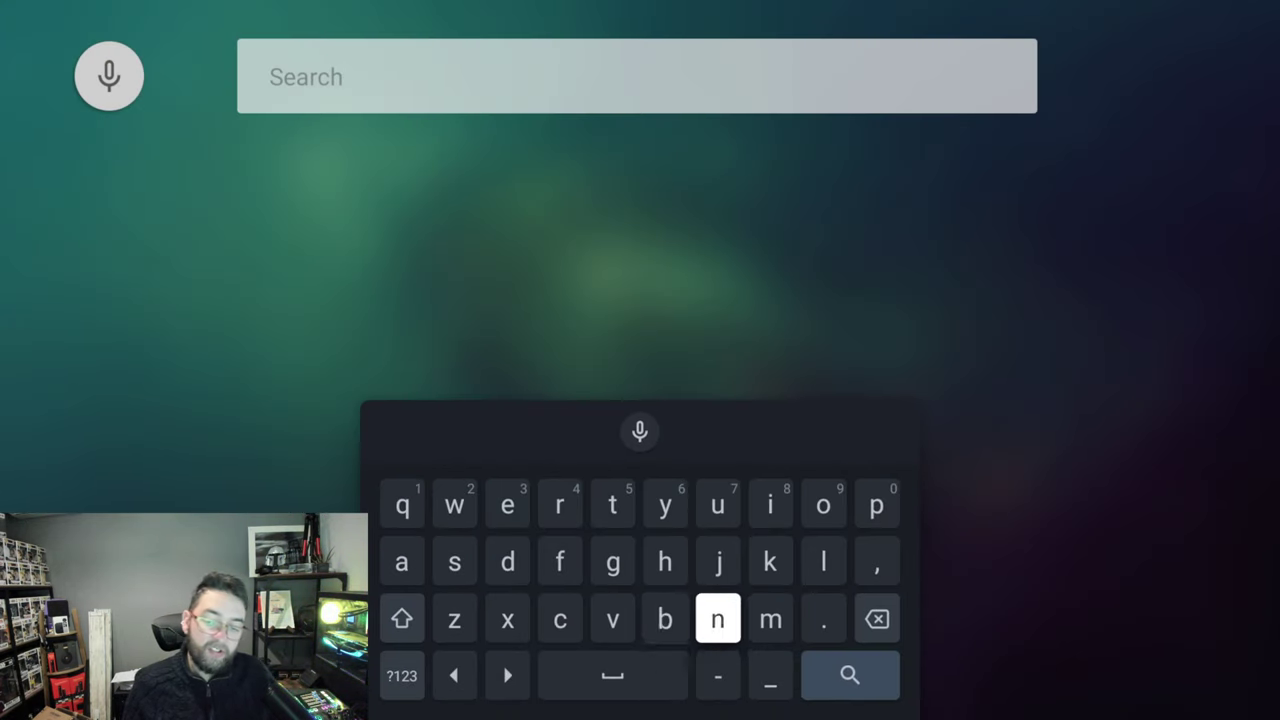
key("Return")
key("Left")
key("Left")
key("Left")
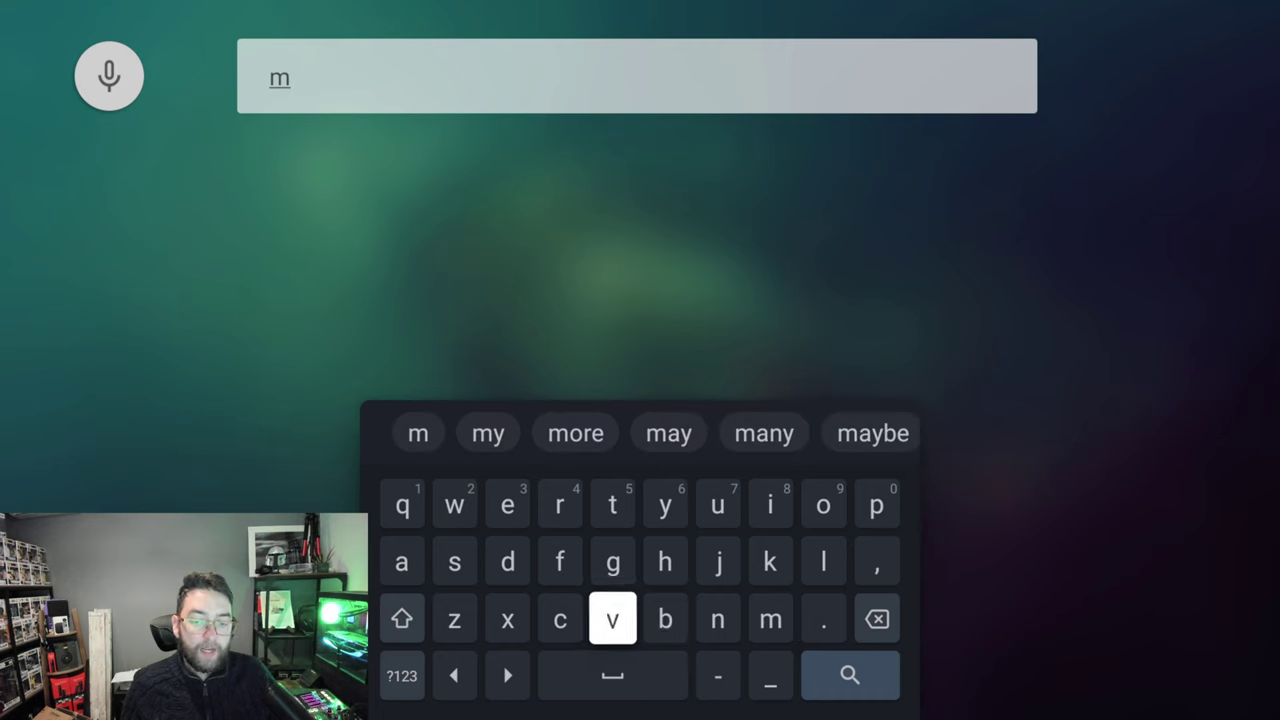
key("Left")
key("Left")
key("Return")
key("Up")
key("Up")
key("Up")
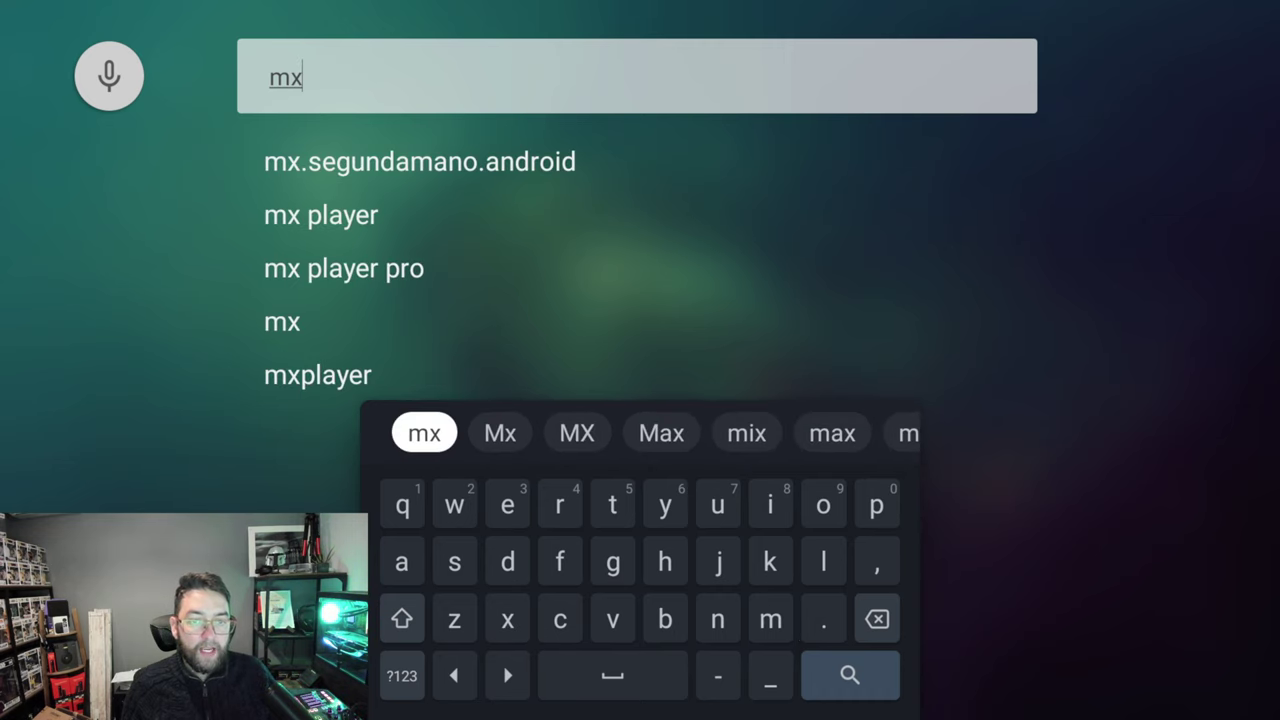
key("Up")
key("Down")
key("Return")
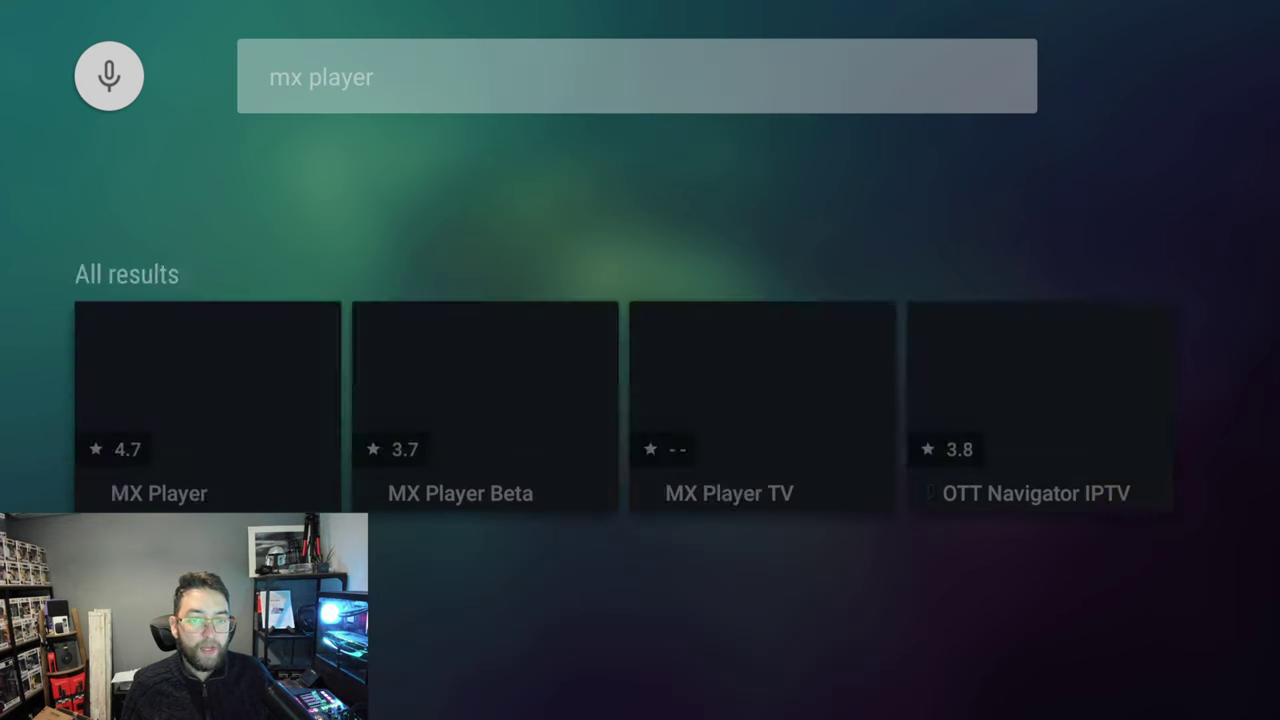
Step: Return to the search field from the mx player results and clear the entered search text
key("Up")
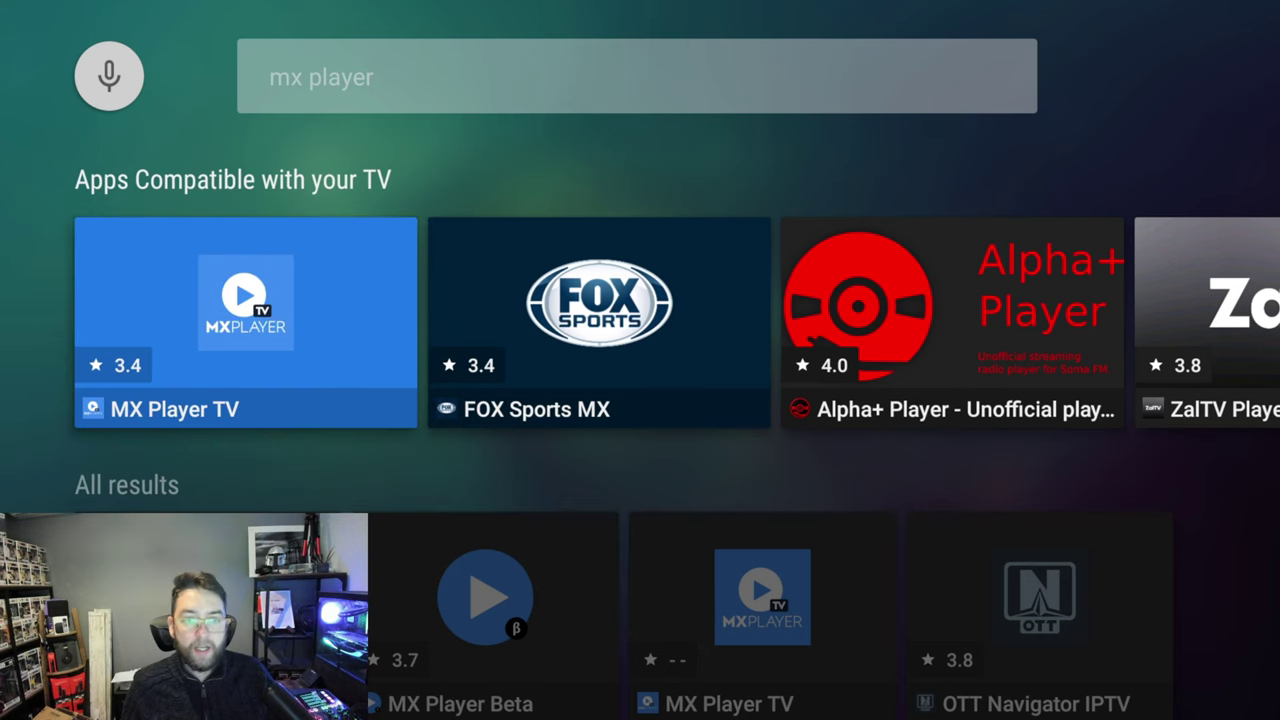
key("Right")
key("Return")
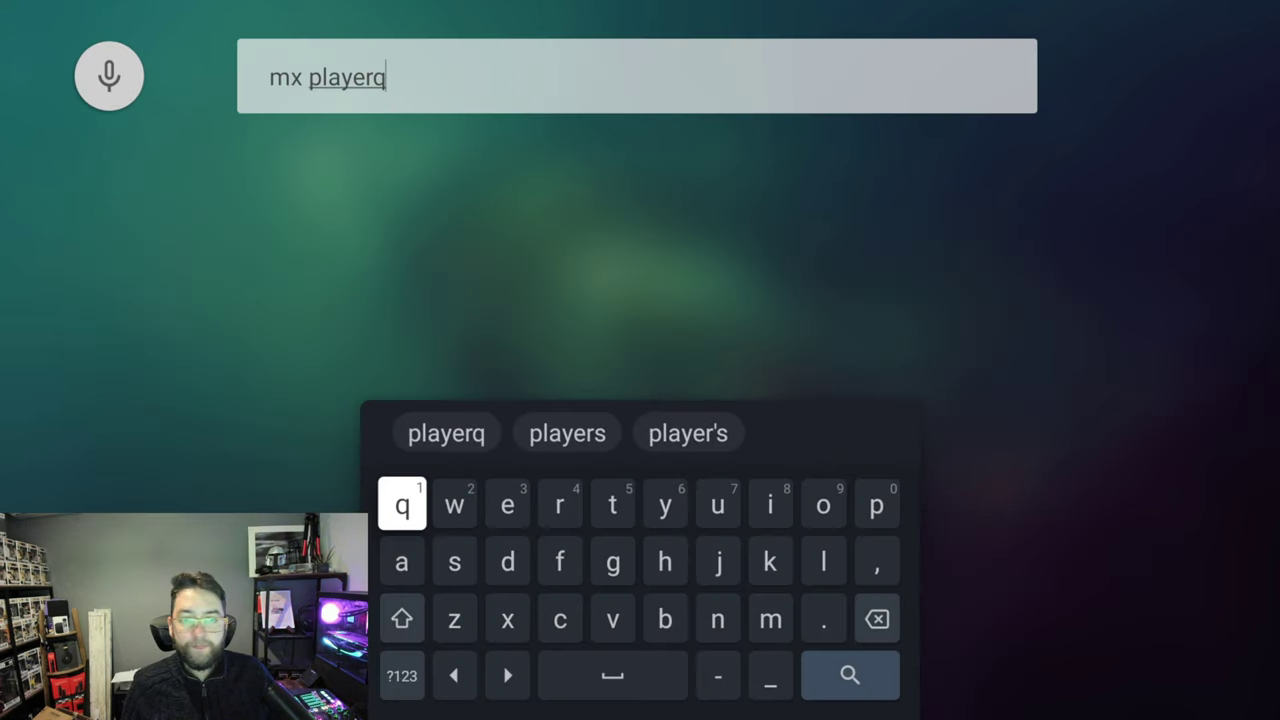
key("Right")
key("Down")
key("Down")
key("Left")
key("Left")
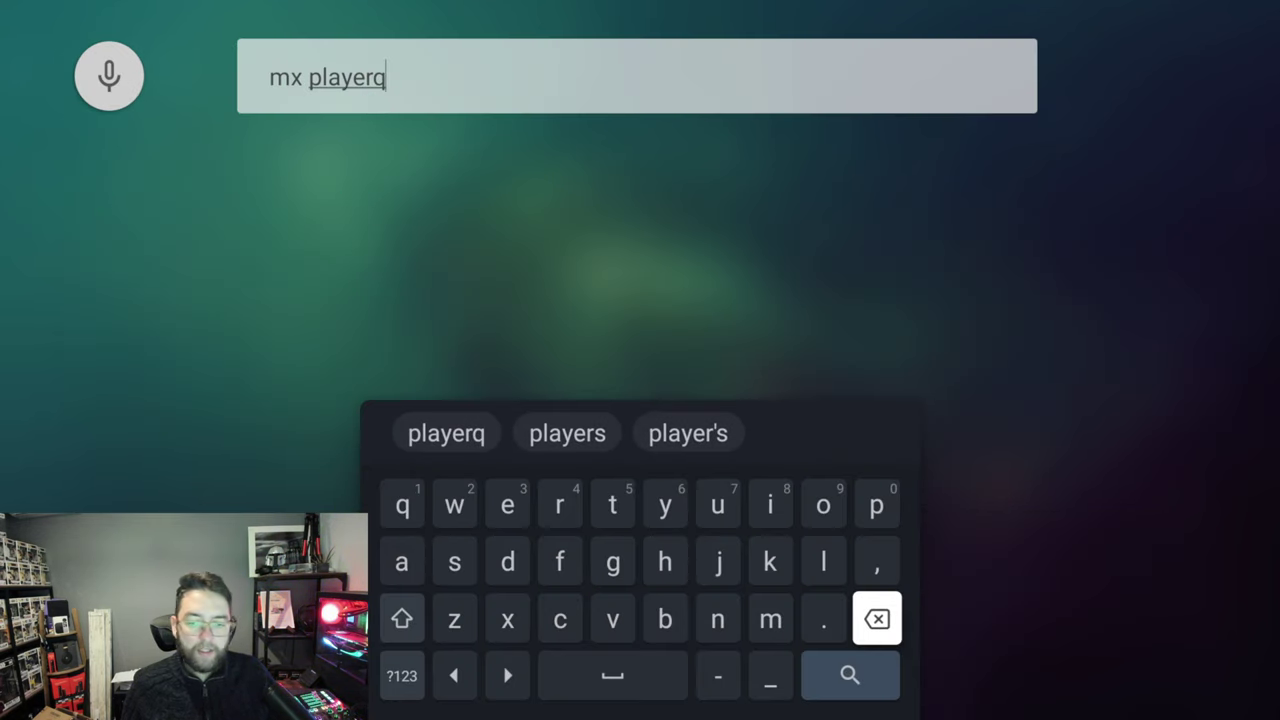
key("Return")
key("Return")
key("Return")
key("Return")
key("Return")
key("Return")
key("Return")
key("Return")
key("Return")
key("Return")
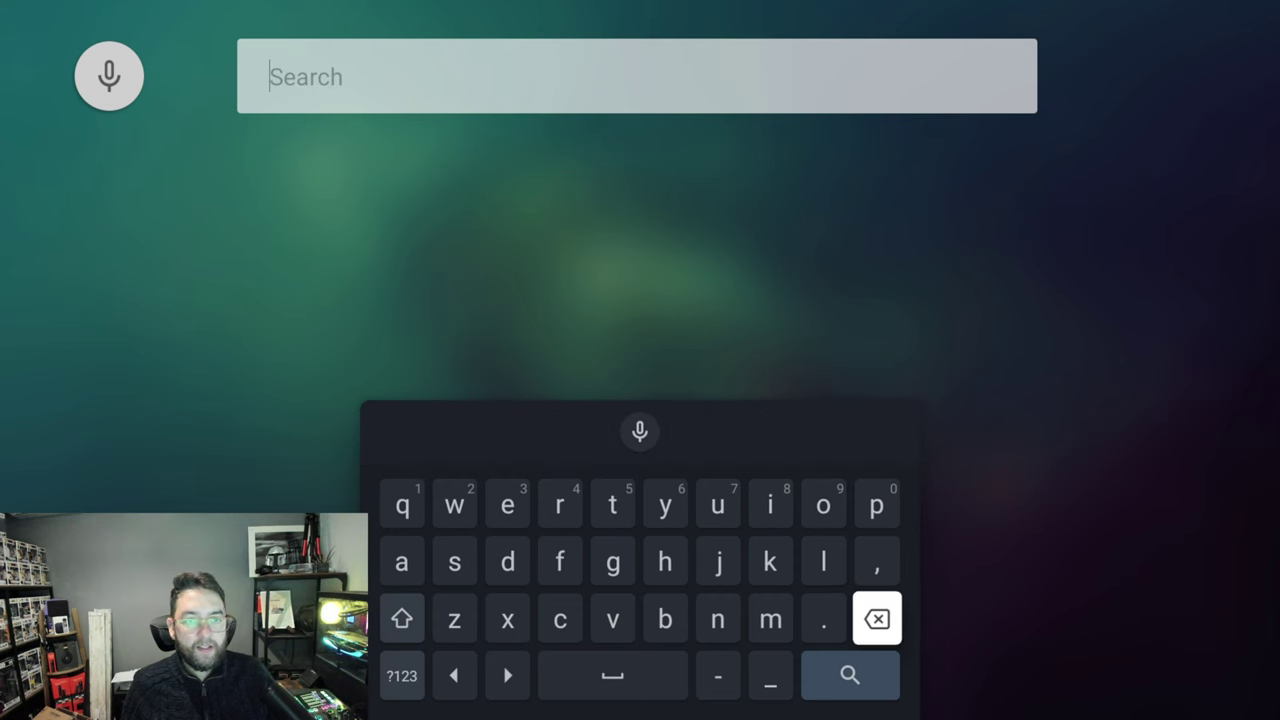
Step: Enter bbc as the search text and search the store for it
key("Left")
key("Left")
key("Left")
key("Left")
key("Return")
key("Return")
key("Left")
key("Left")
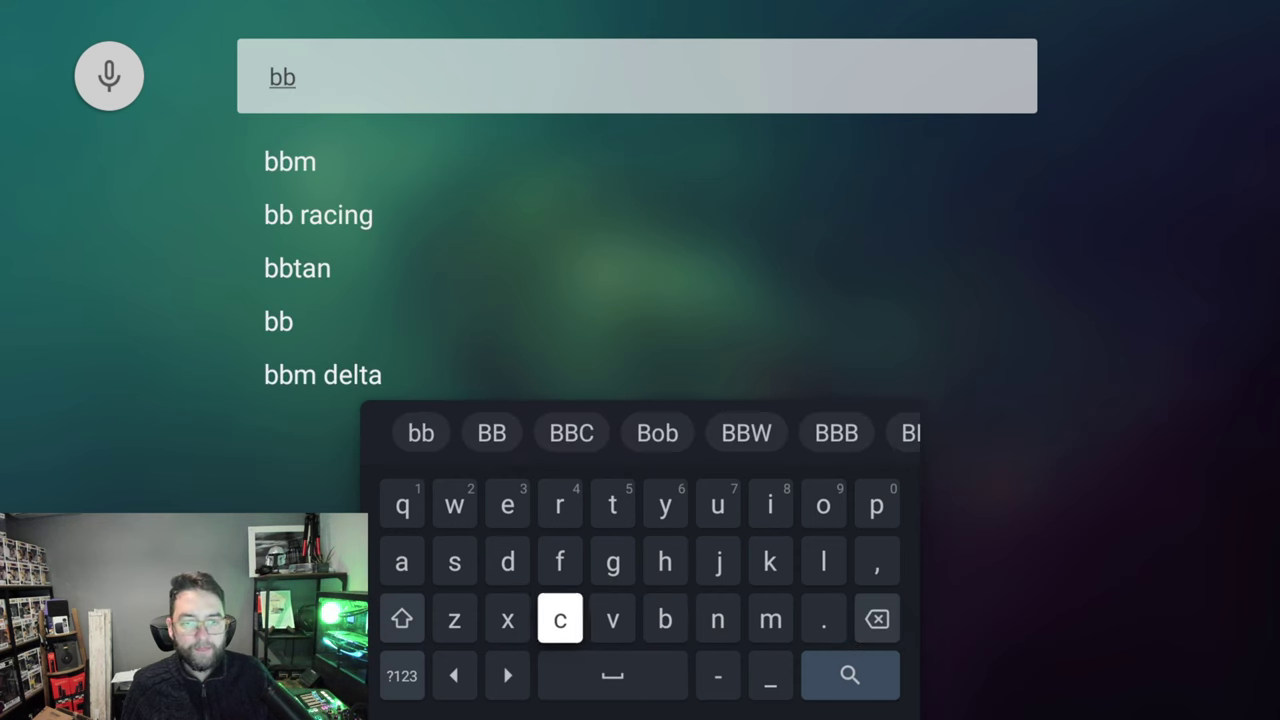
key("Return")
key("Up")
key("Up")
key("Up")
key("Return")
key("Return")
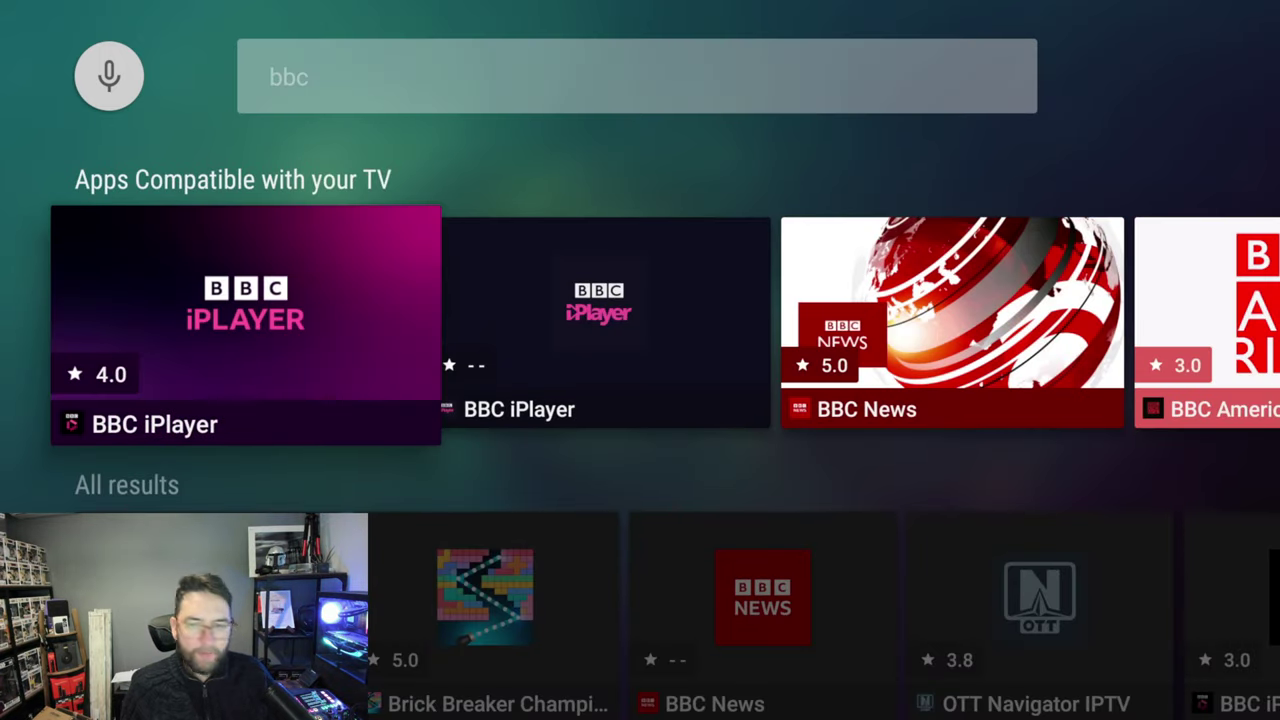
Step: Look through the bbc results, open the first BBC iPlayer app compatible with the TV and start installing it
key("Right")
key("Down")
key("Right")
key("Right")
key("Up")
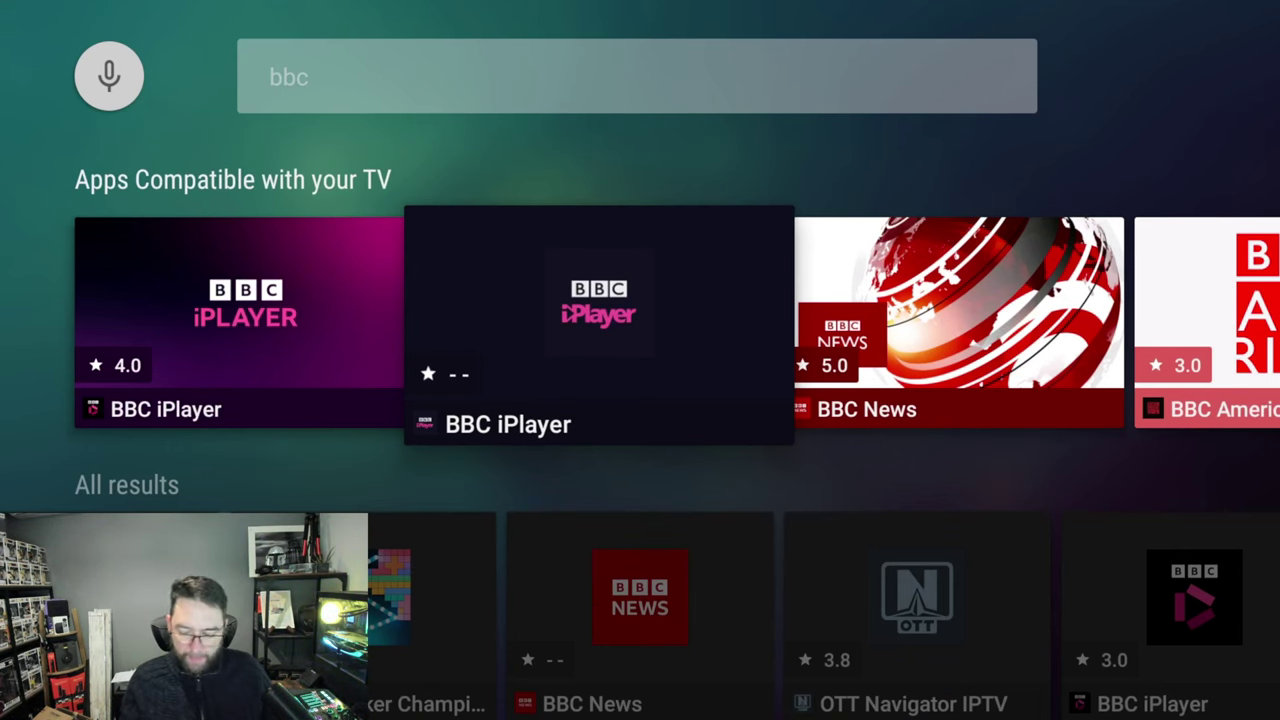
key("Left")
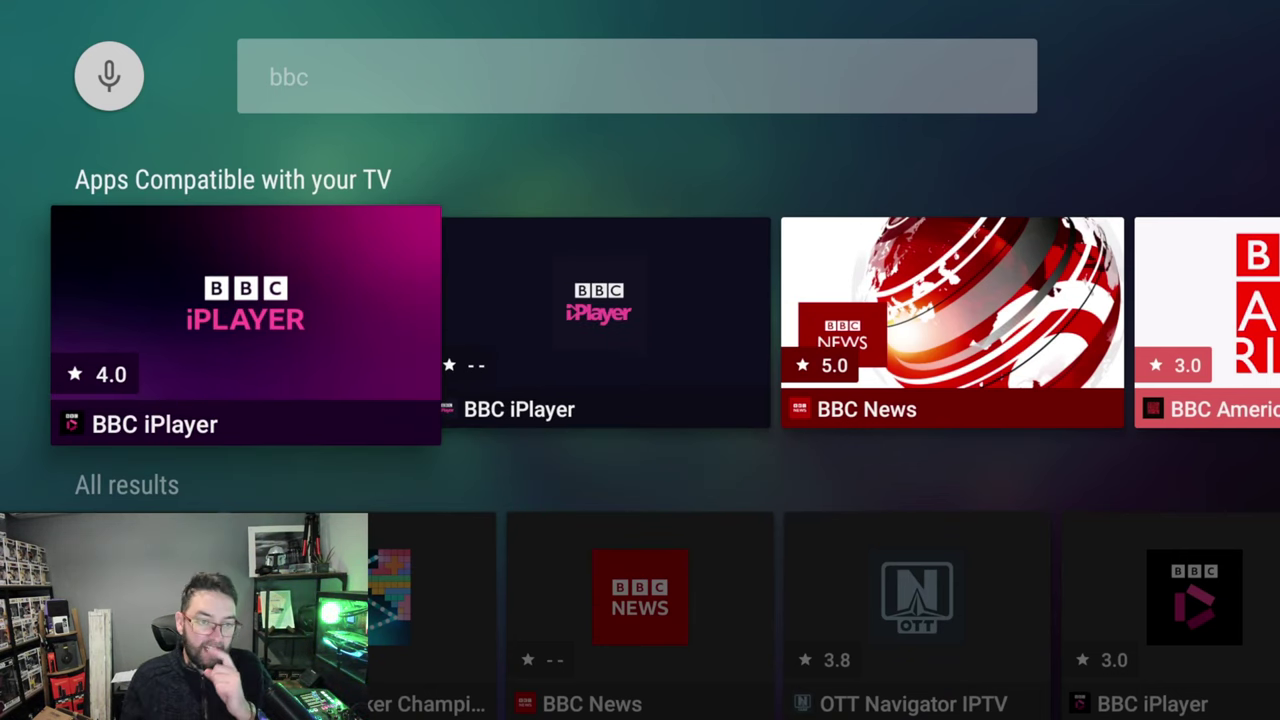
key("Return")
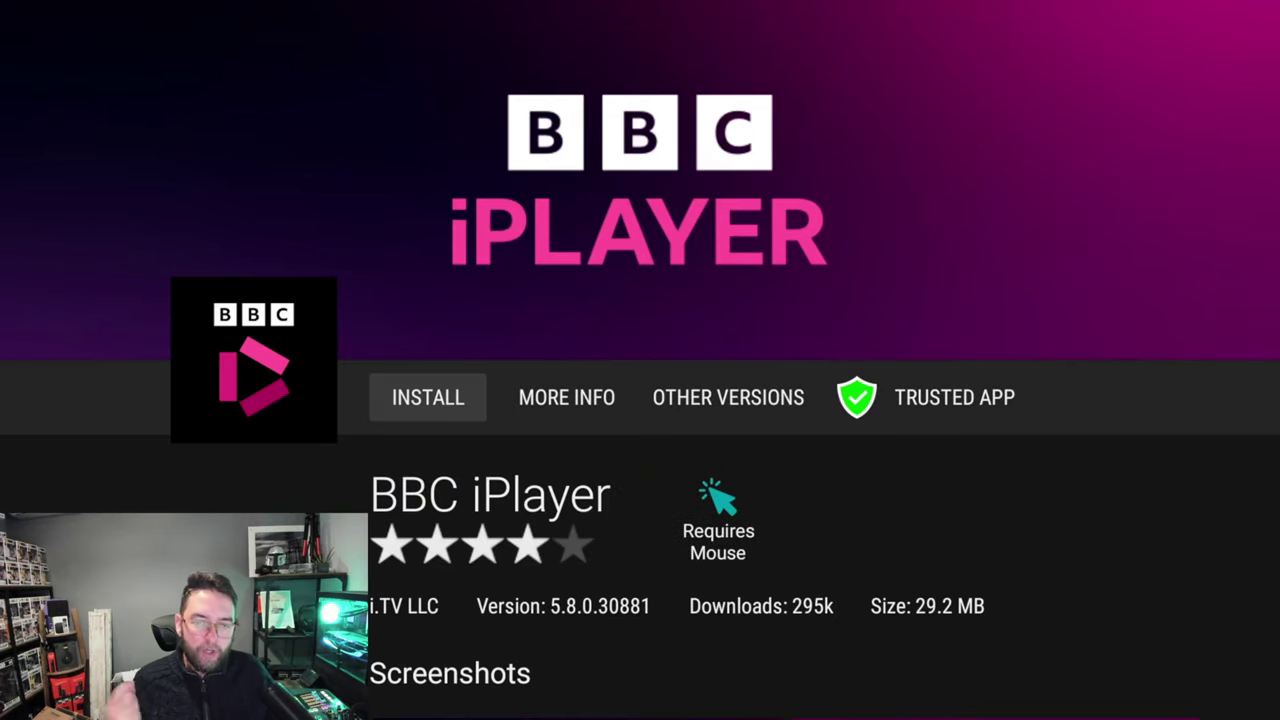
key("Return")
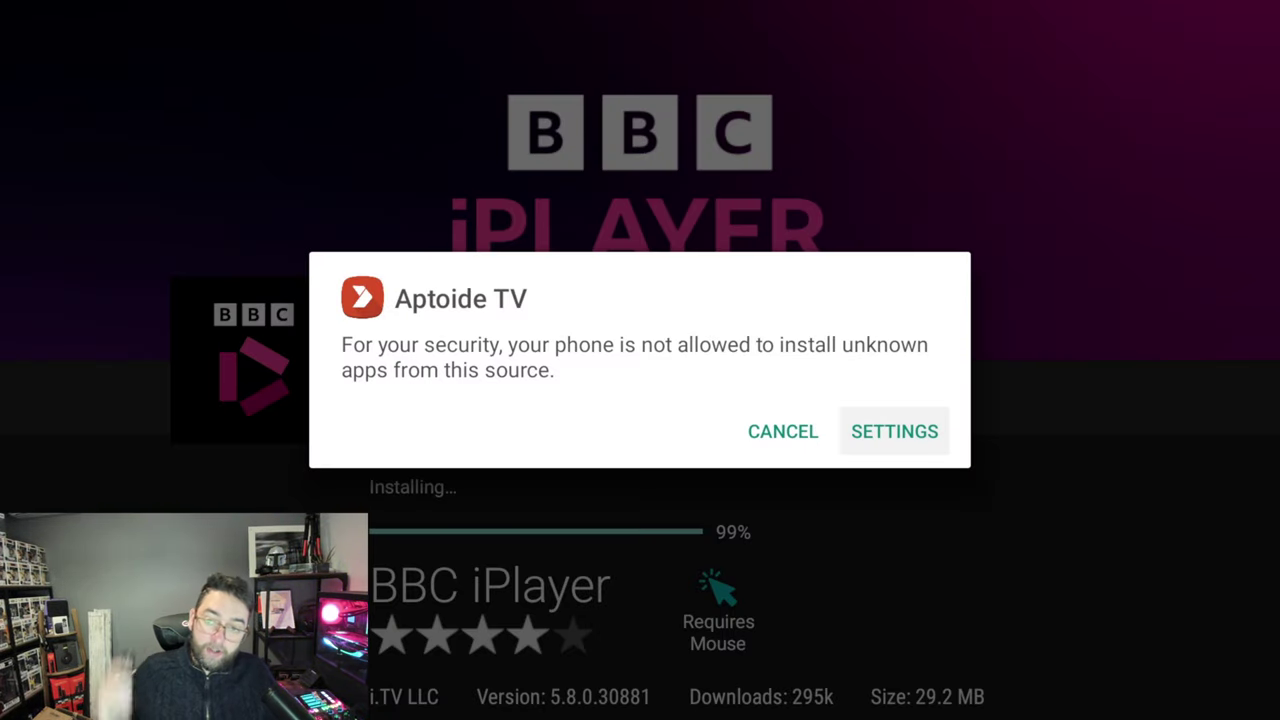
Step: Open the security settings from the install prompt, allow Aptoide TV to install unknown apps and leave the settings
key("Return")
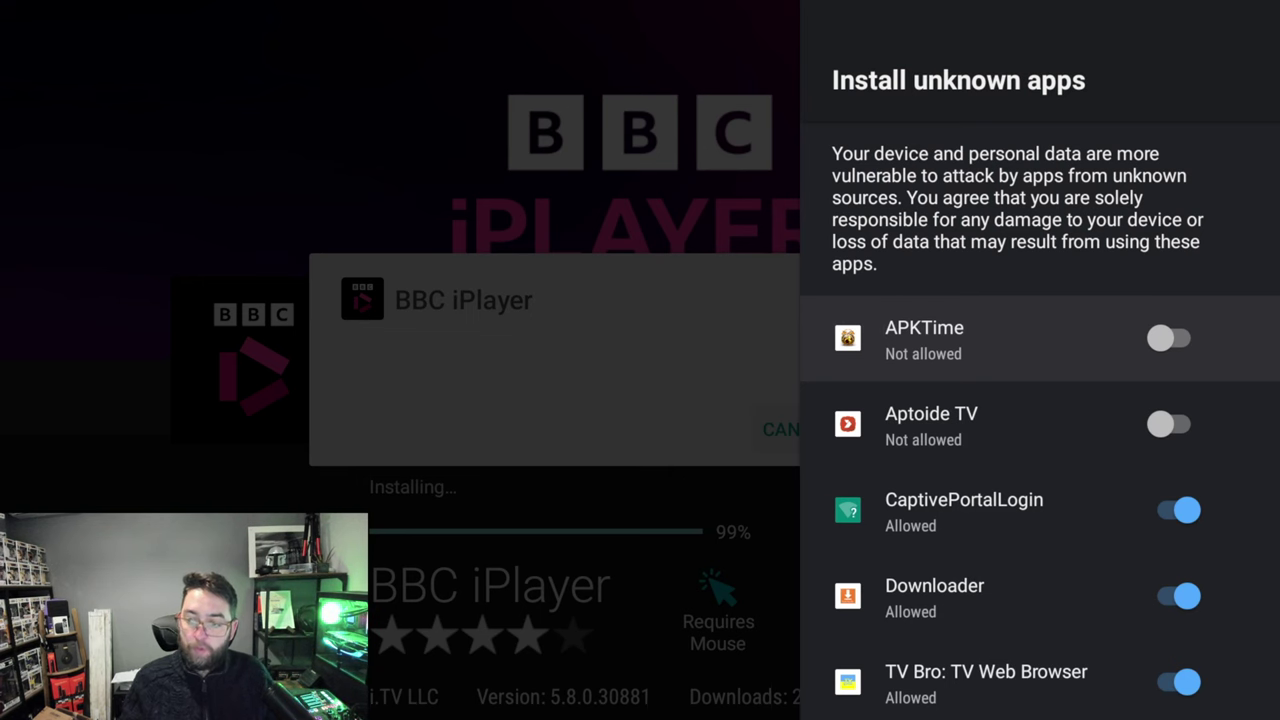
key("Down")
key("Return")
key("Down")
key("Down")
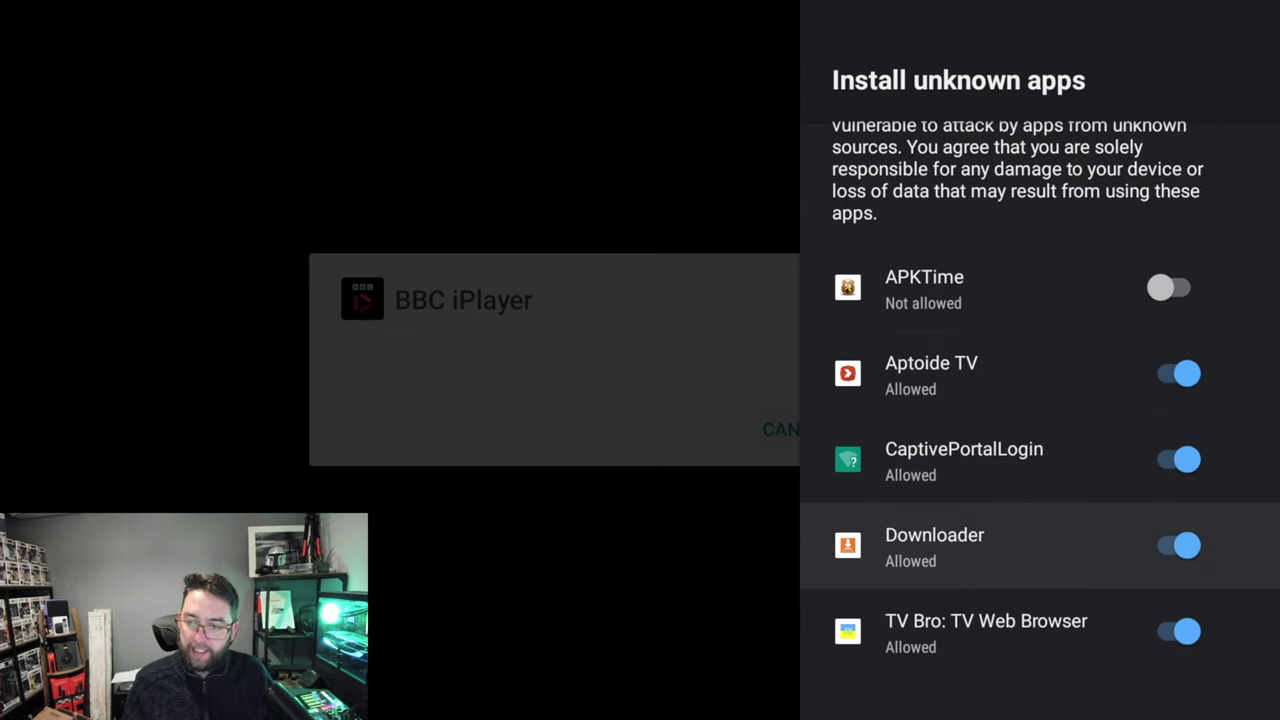
key("Down")
key("Up")
key("Escape")
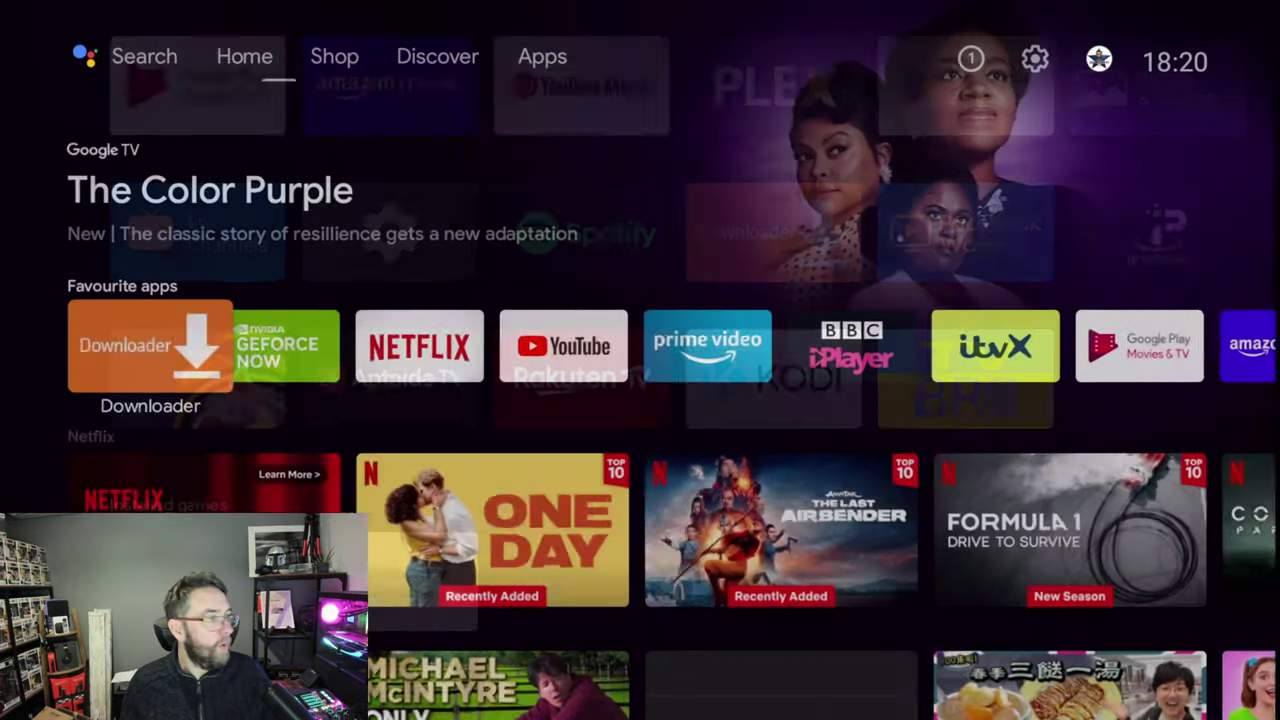
key("Escape")
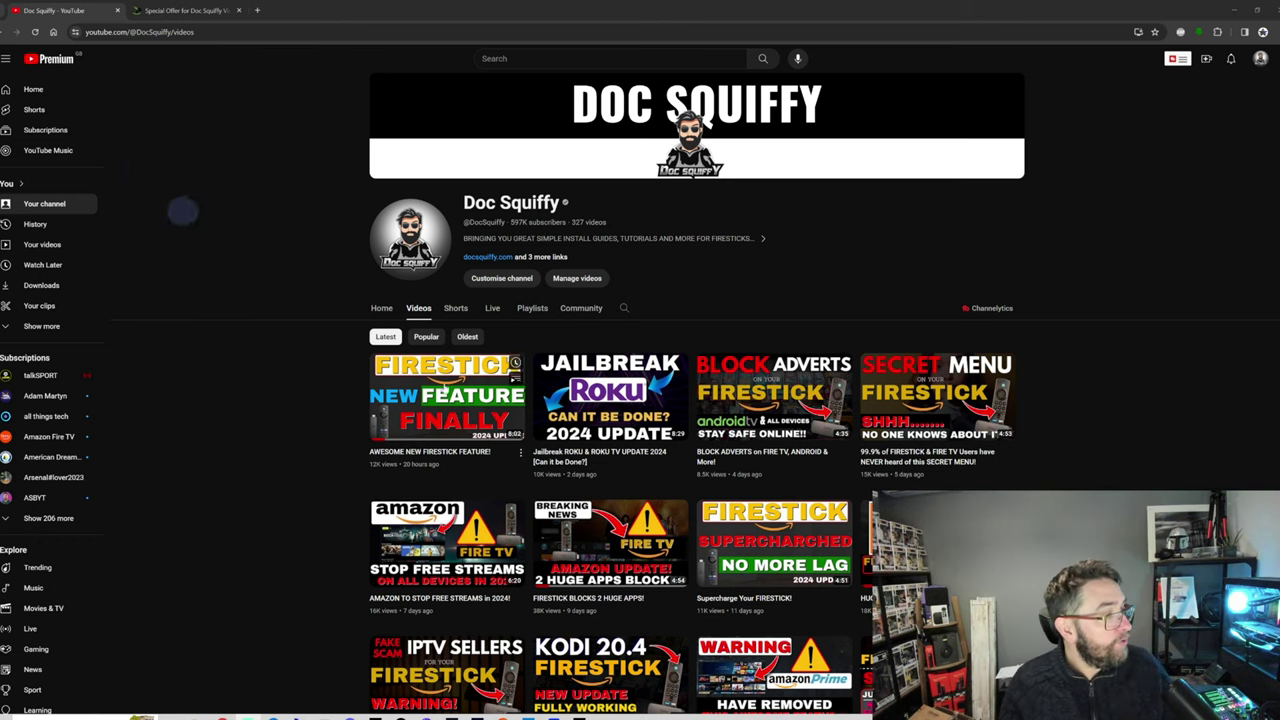
Step: Switch to YouTube in the browser, sort the channel's videos by Popular and look through them
mouse_move(610, 400)
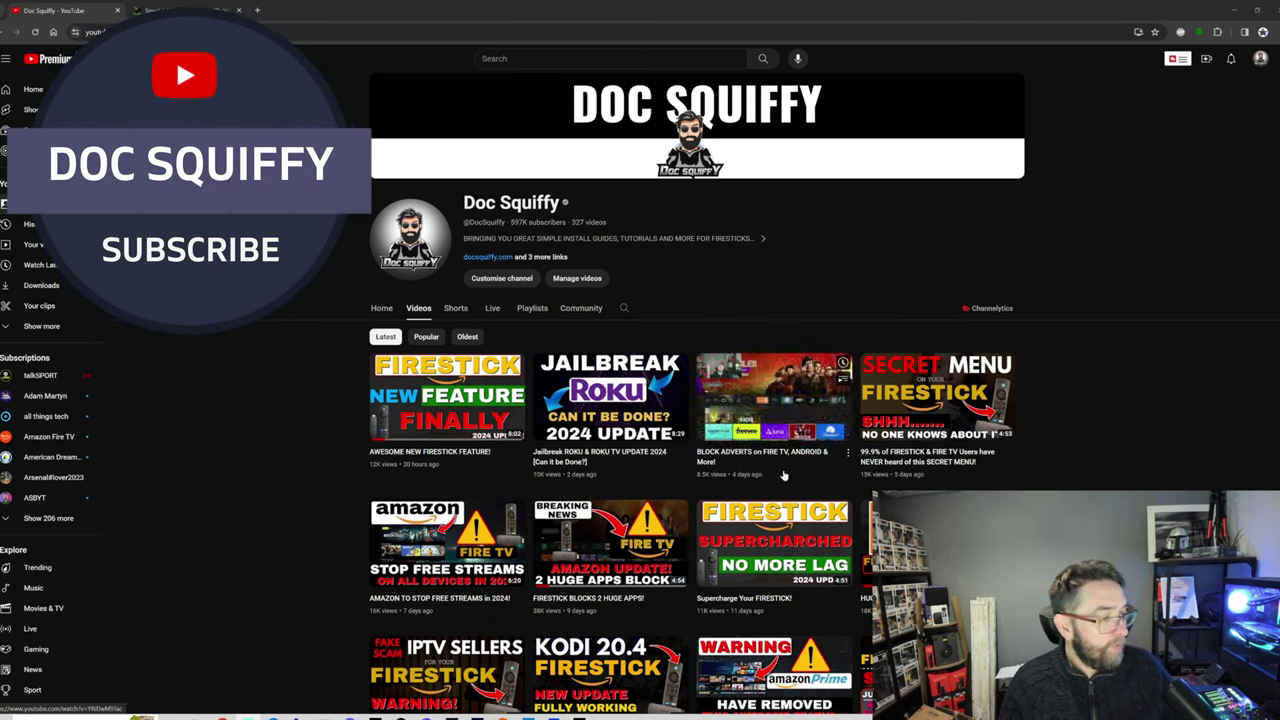
left_click(422, 337)
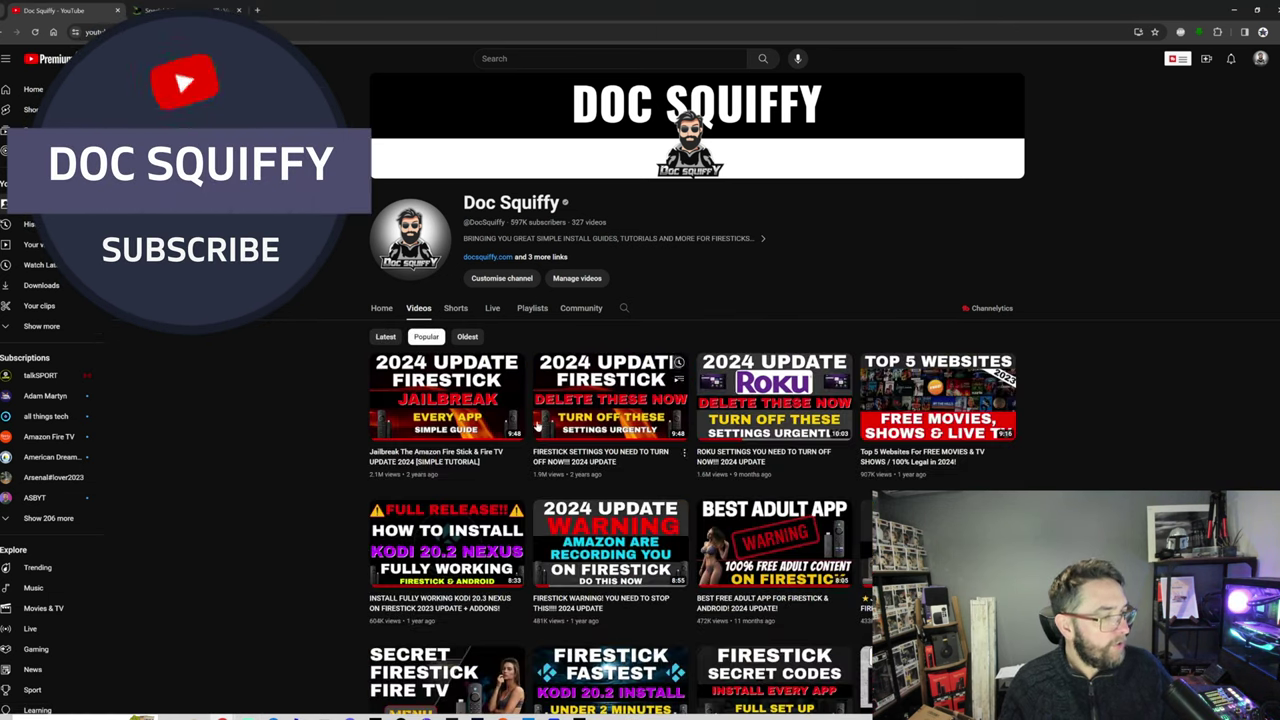
scroll(625, 425, "down", 2)
scroll(886, 327, "down", 5)
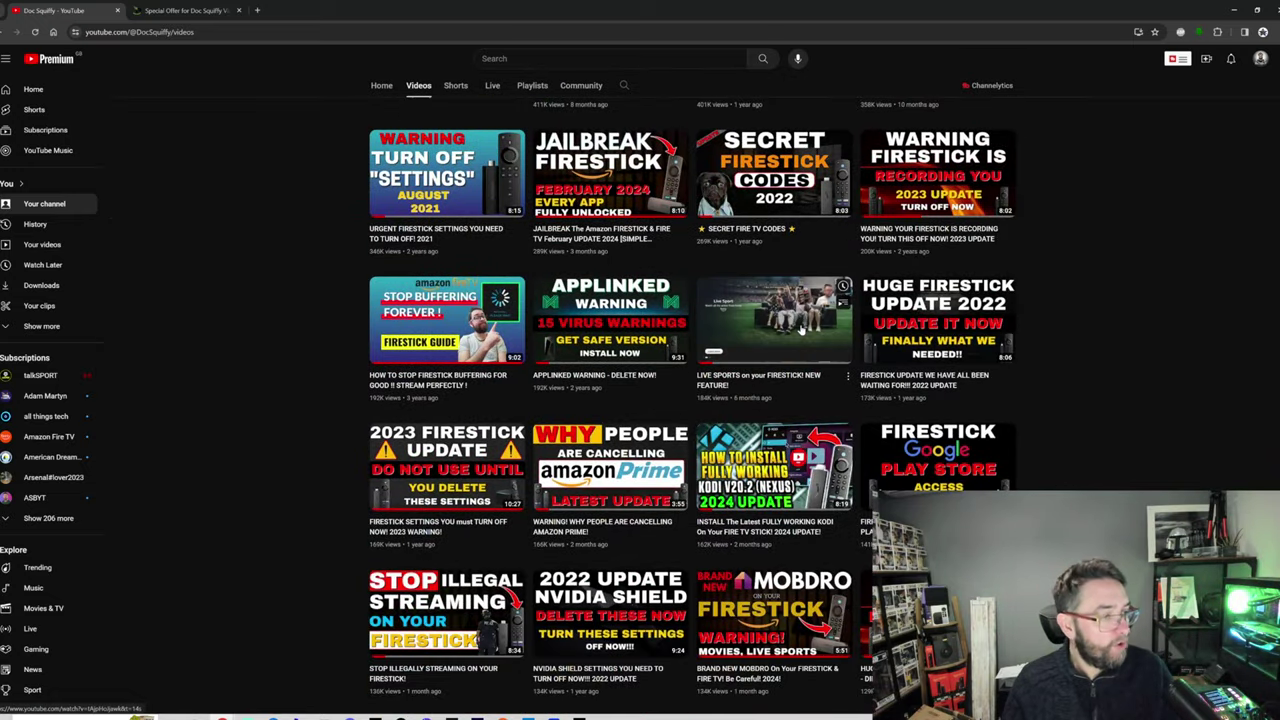
scroll(790, 360, "down", 3)
scroll(720, 366, "down", 1)
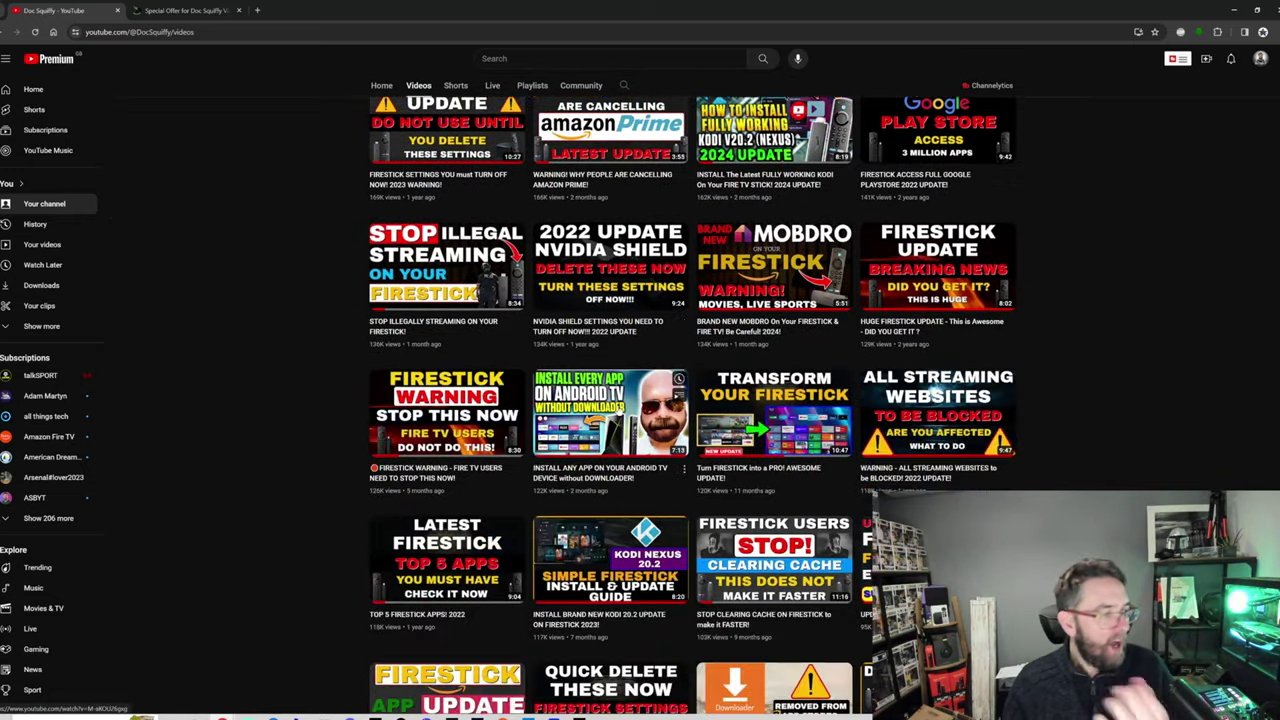
scroll(628, 358, "up", 7)
scroll(628, 358, "up", 2)
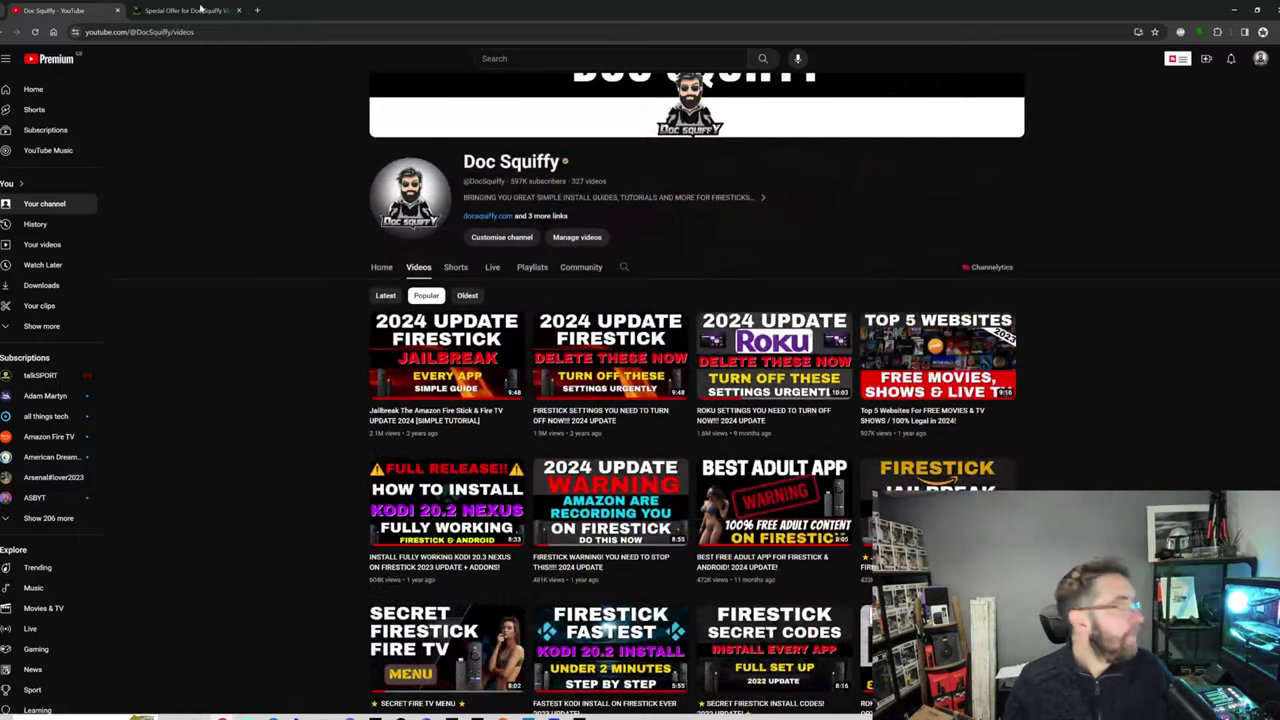
Step: View the IPVanish special offer page down to its plan prices and return to the YouTube channel page
left_click(197, 9)
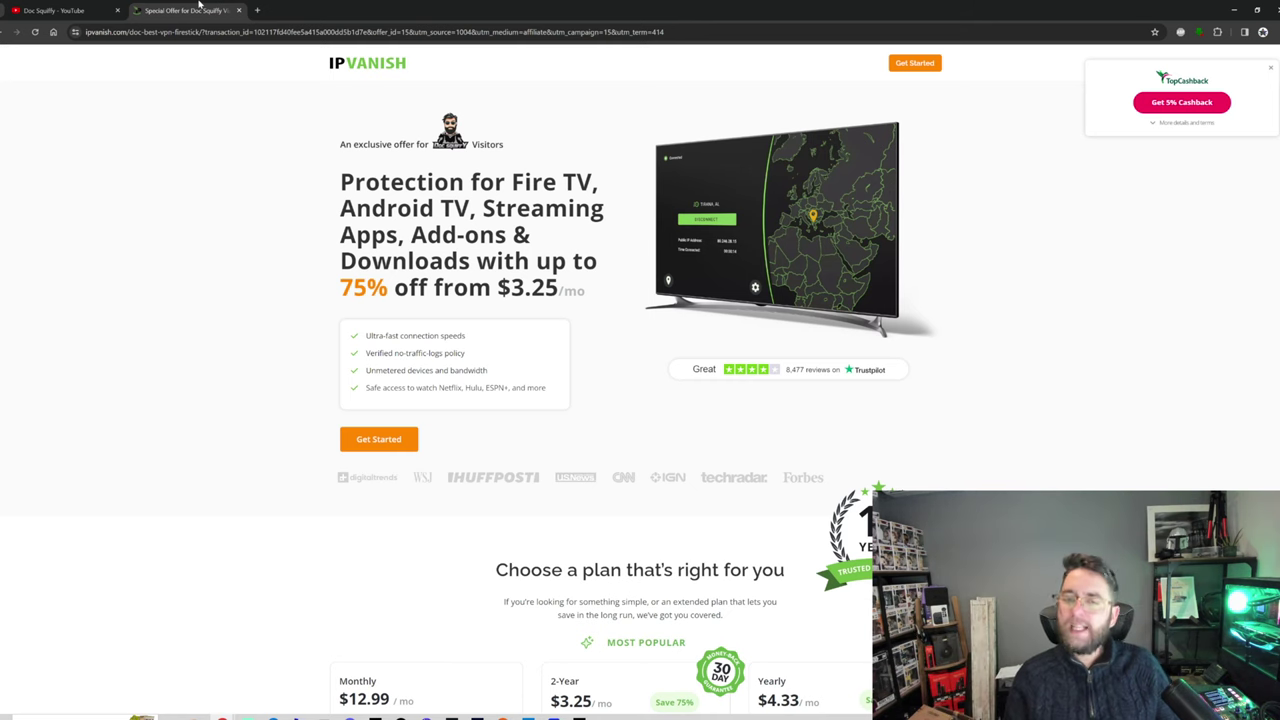
scroll(788, 278, "down", 5)
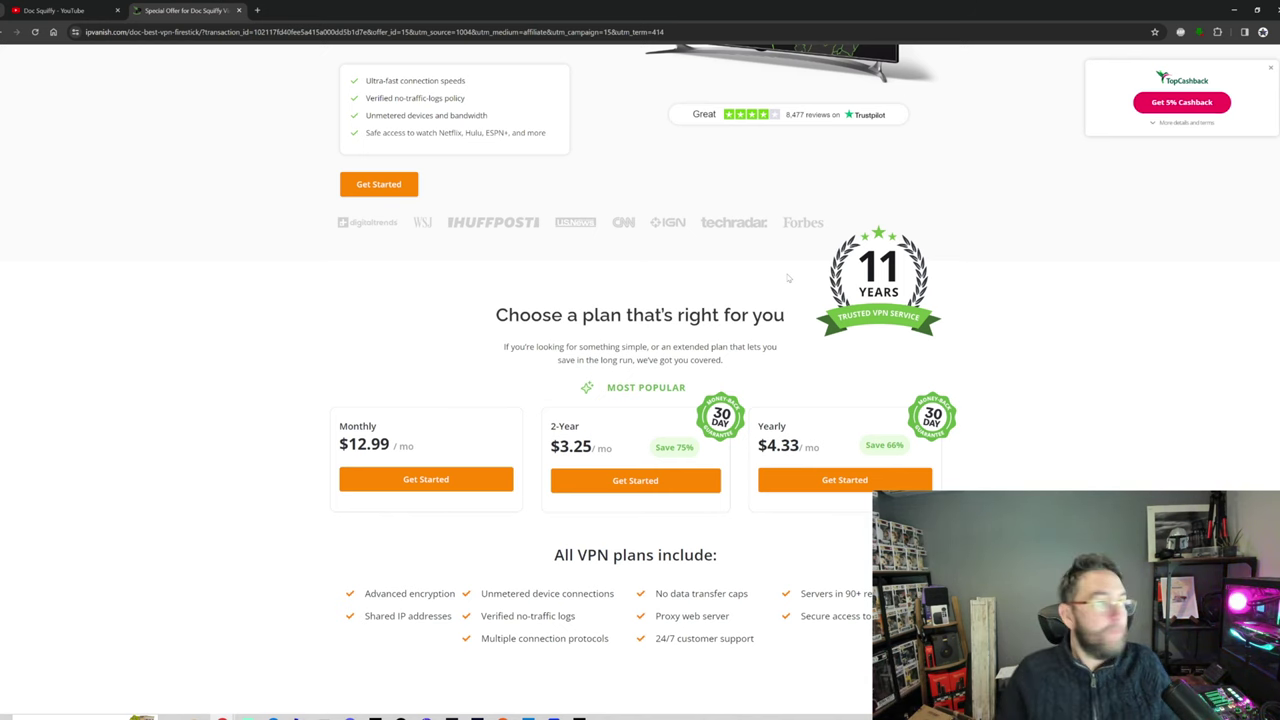
left_click(80, 8)
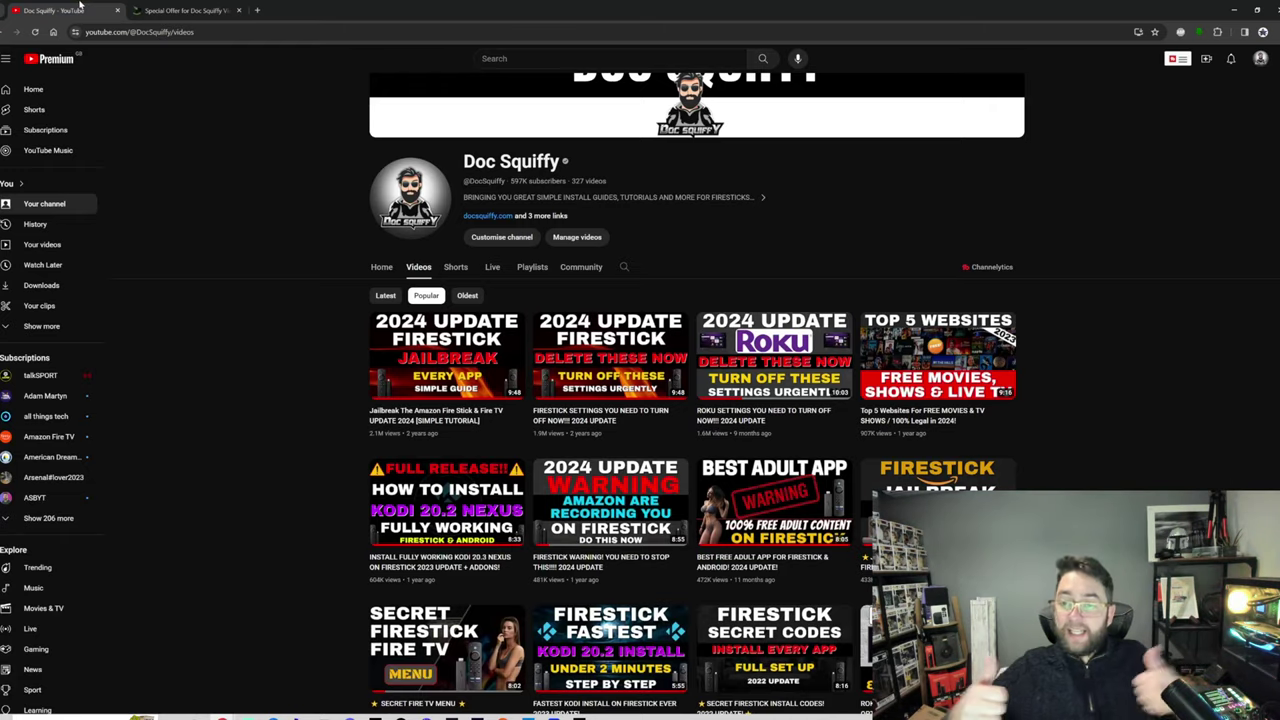